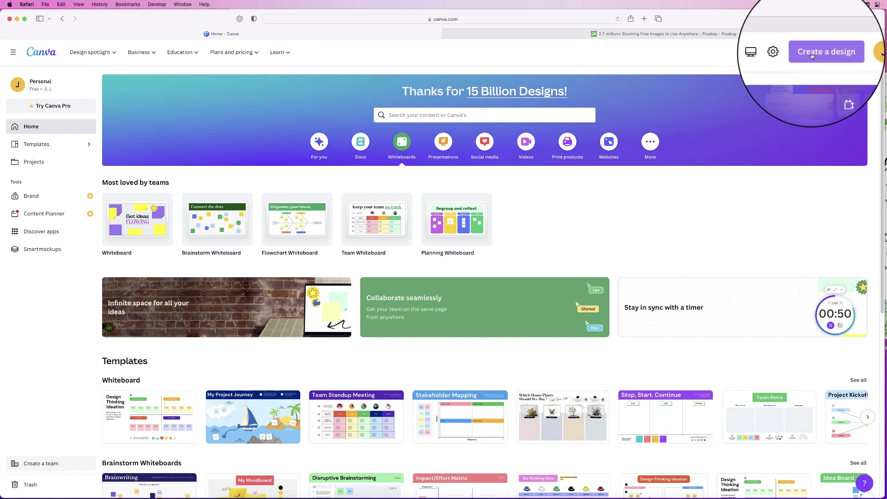
# Create a new Flyer (A4 portrait) design, passing over the custom size option
pyautogui.click(811, 56)
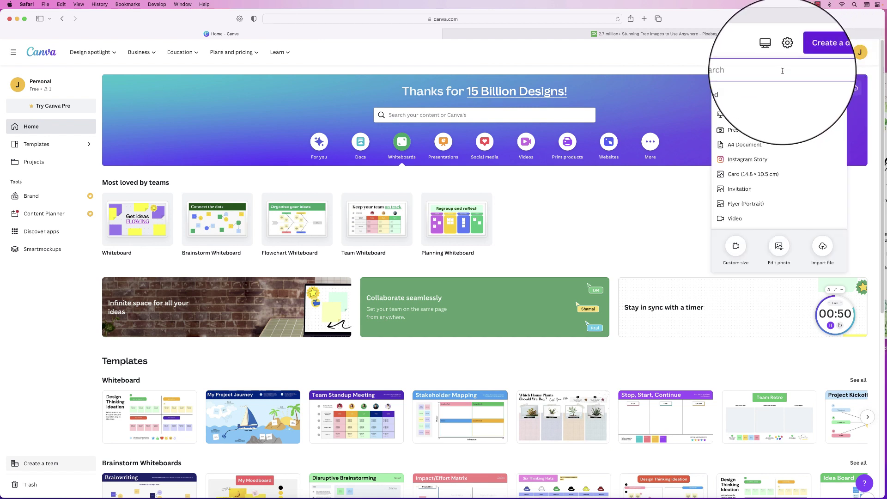
pyautogui.scroll(3, 736, 200)
pyautogui.scroll(-3, 736, 199)
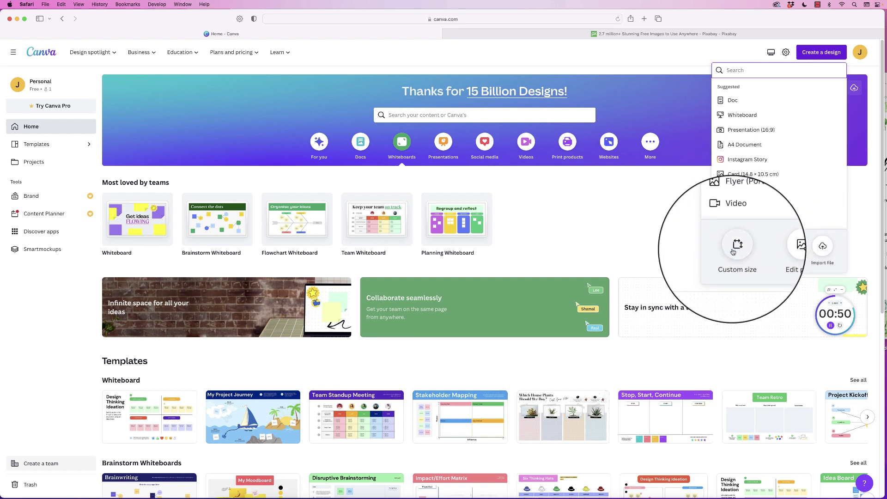
pyautogui.click(737, 250)
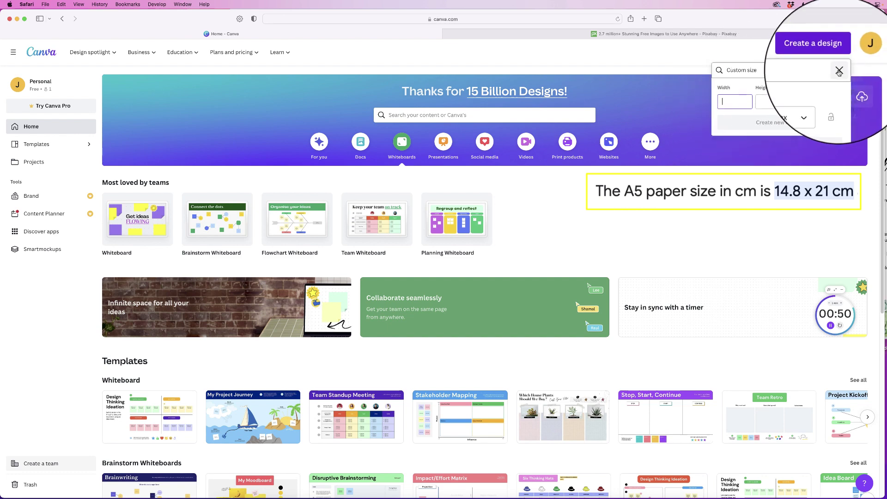
pyautogui.click(821, 53)
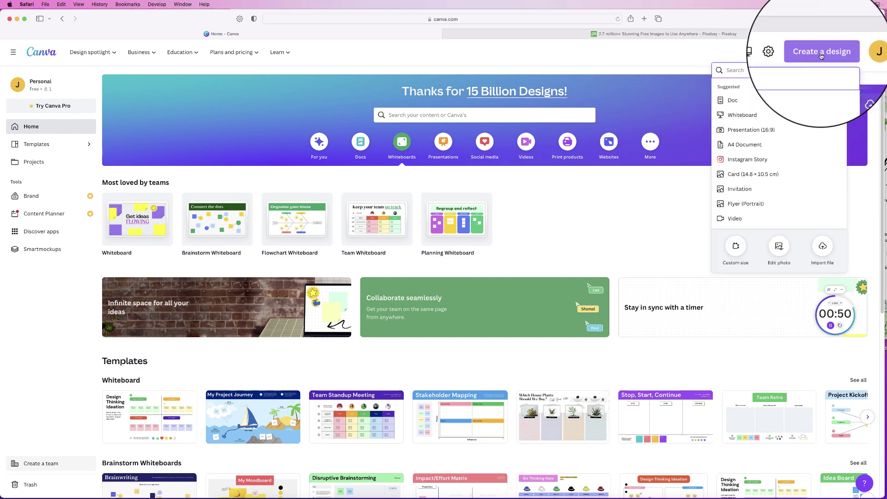
pyautogui.click(732, 206)
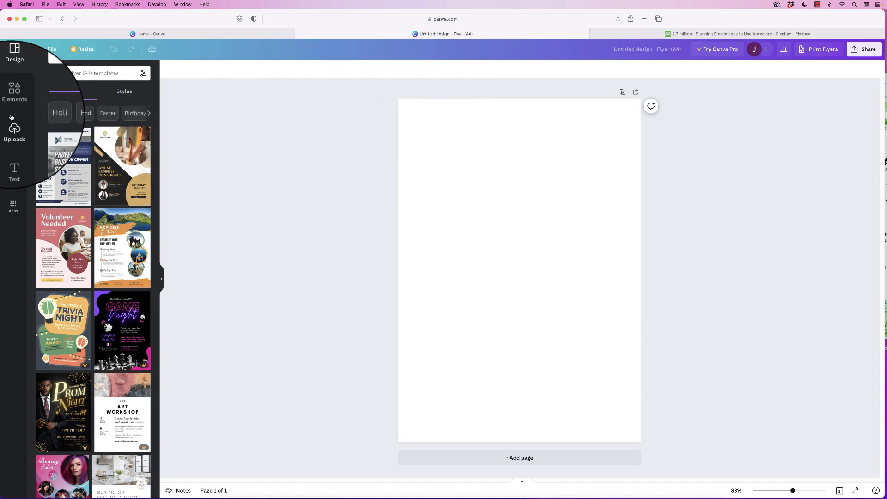
# Search the Elements graphics for 'eucalyptus' and browse the results
pyautogui.click(13, 99)
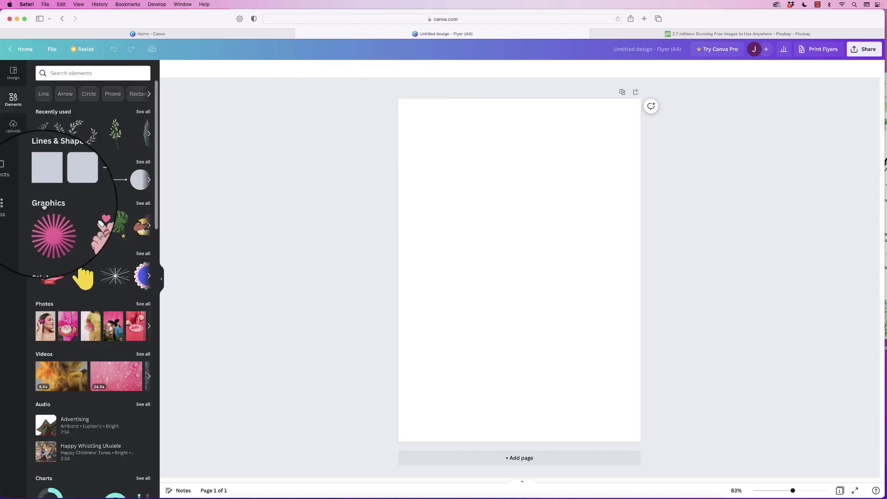
pyautogui.click(138, 206)
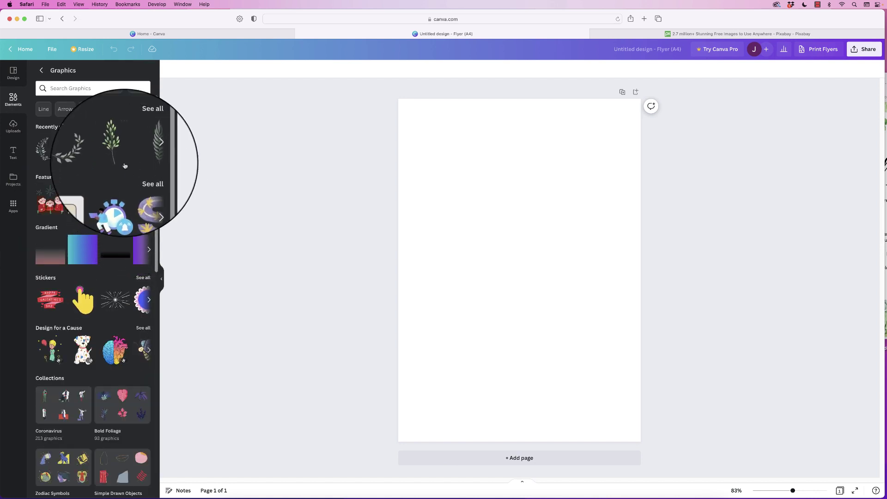
pyautogui.click(79, 88)
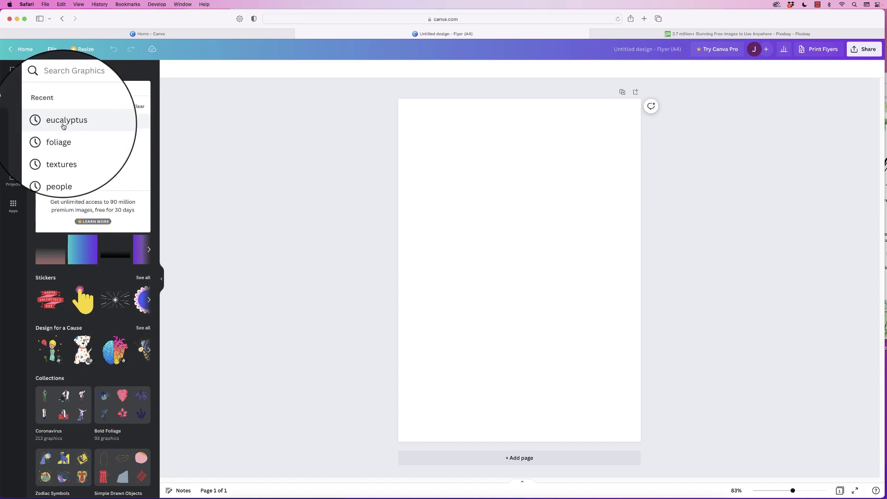
pyautogui.click(64, 123)
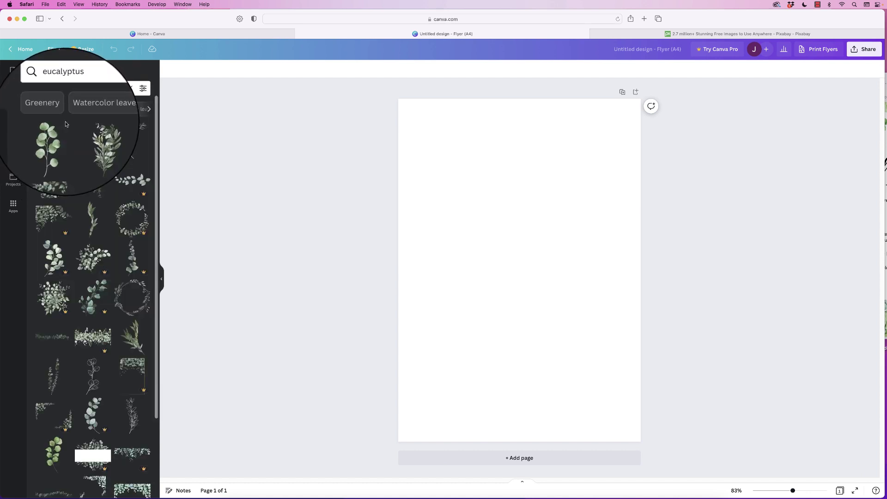
pyautogui.scroll(-1, 65, 124)
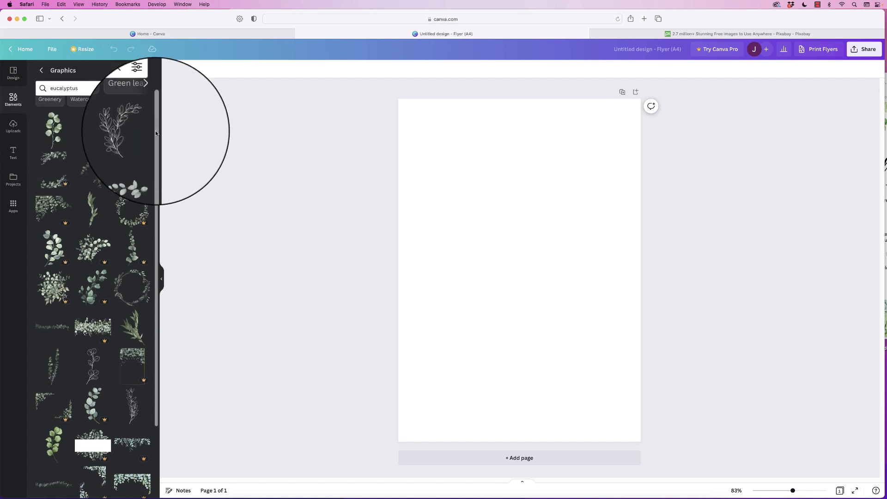
pyautogui.moveTo(155, 133); pyautogui.dragTo(135, 158)
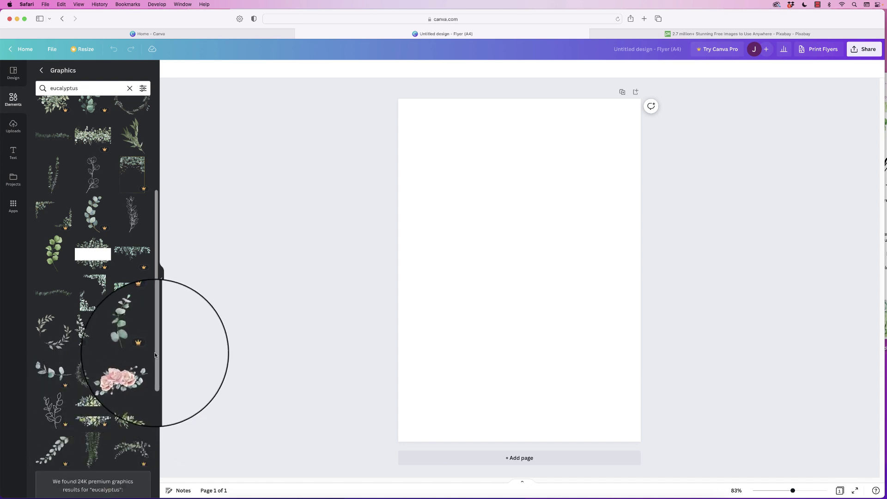
pyautogui.moveTo(156, 354); pyautogui.dragTo(158, 254)
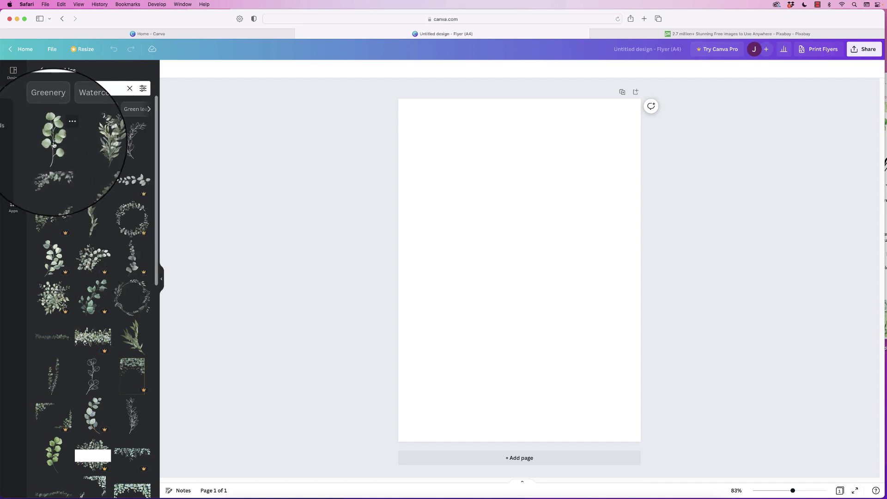
# Place a shrunken, tilted eucalyptus graphic and a copy at the page's bottom-right corner
pyautogui.moveTo(54, 145); pyautogui.dragTo(465, 261)
pyautogui.moveTo(574, 241); pyautogui.dragTo(496, 356)
pyautogui.moveTo(485, 424); pyautogui.dragTo(591, 306)
pyautogui.moveTo(583, 433); pyautogui.dragTo(614, 418)
pyautogui.moveTo(600, 365); pyautogui.dragTo(606, 406)
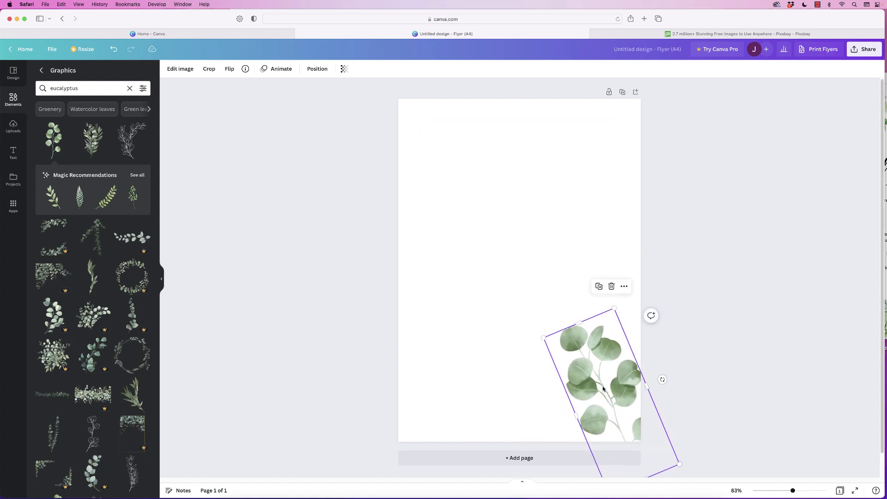
pyautogui.moveTo(607, 391); pyautogui.dragTo(535, 397)
pyautogui.moveTo(472, 345); pyautogui.dragTo(525, 383)
pyautogui.moveTo(559, 418); pyautogui.dragTo(633, 357)
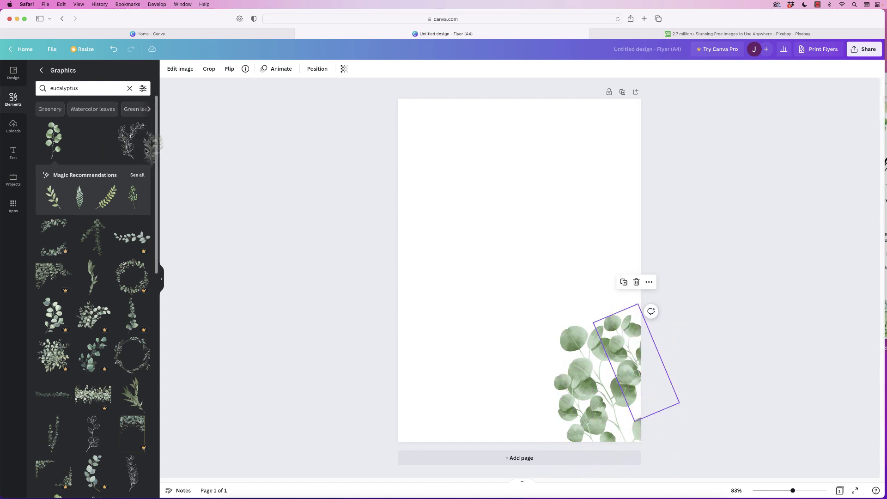
# Add a watercolour greenery graphic, shrunk and tilted diagonally at the bottom-right corner
pyautogui.moveTo(155, 153); pyautogui.dragTo(461, 237)
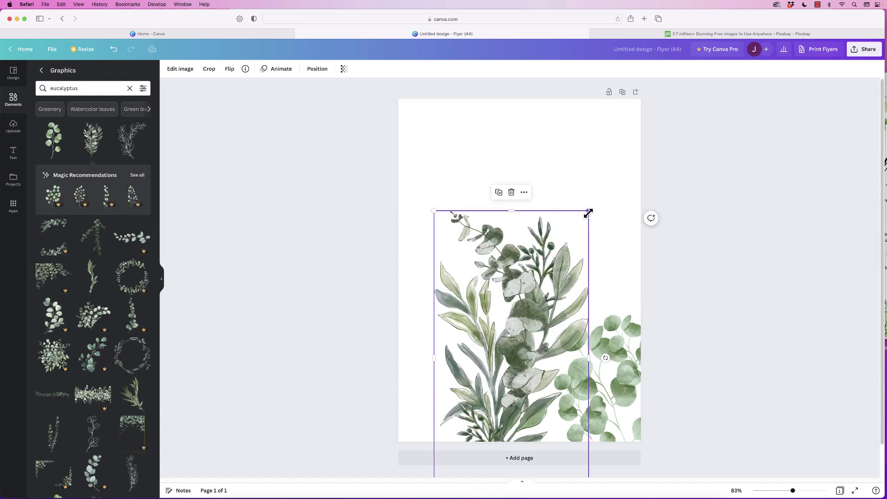
pyautogui.moveTo(588, 213); pyautogui.dragTo(457, 367)
pyautogui.moveTo(458, 409); pyautogui.dragTo(585, 363)
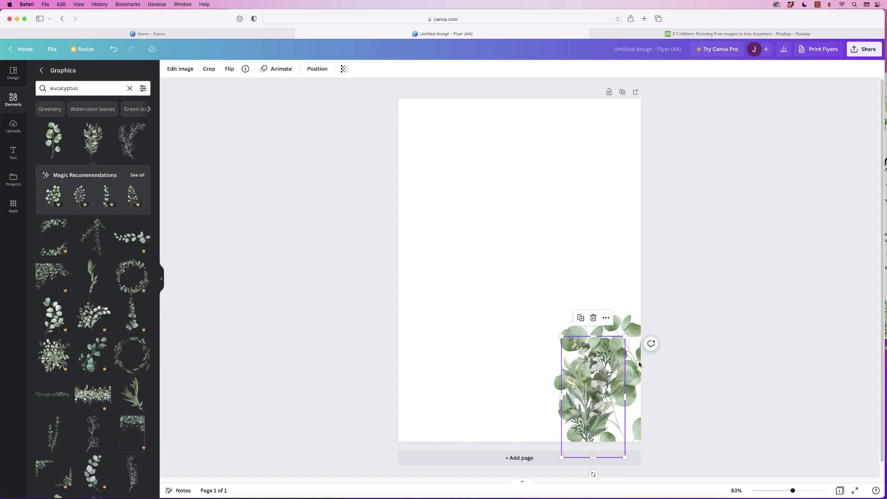
pyautogui.moveTo(593, 473); pyautogui.dragTo(630, 419)
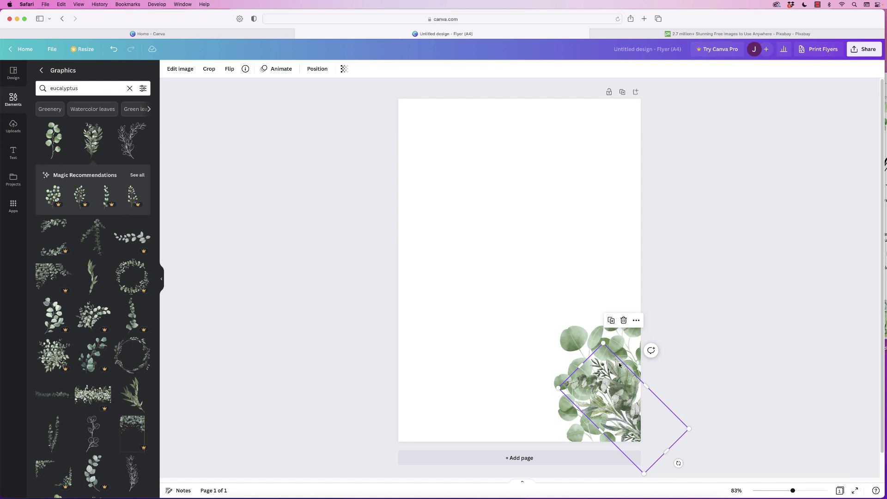
# Send the greenery graphic to the back, then select and delete all foliage graphics
pyautogui.click(636, 321)
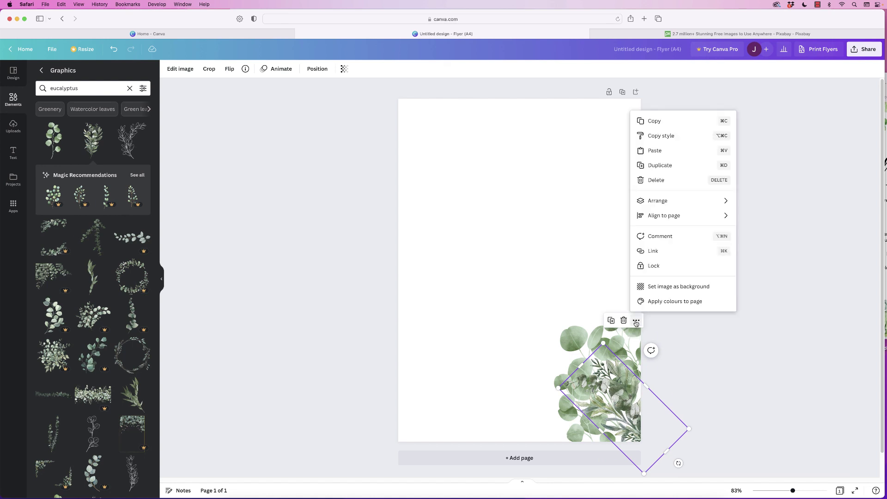
pyautogui.moveTo(663, 205)
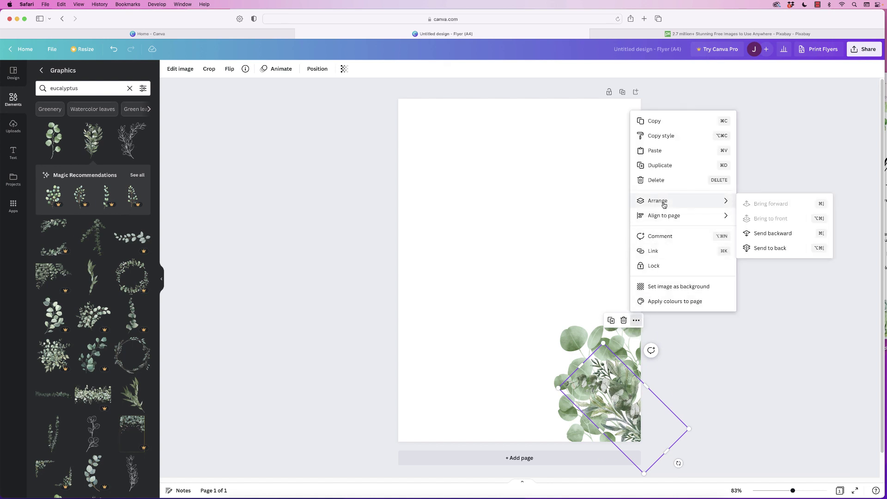
pyautogui.click(762, 234)
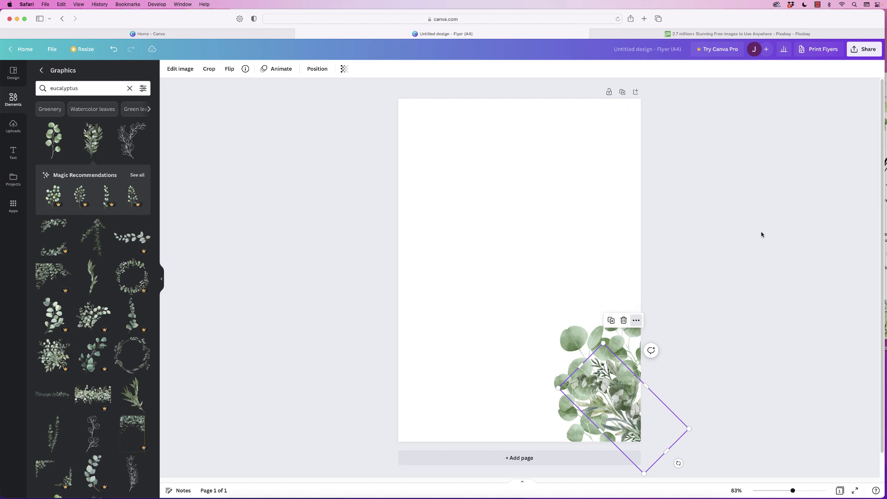
pyautogui.click(637, 321)
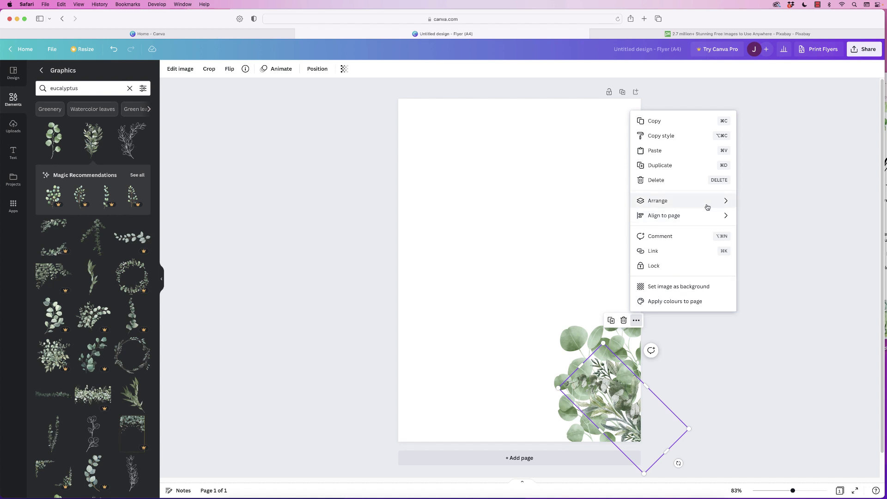
pyautogui.moveTo(709, 204)
pyautogui.click(762, 249)
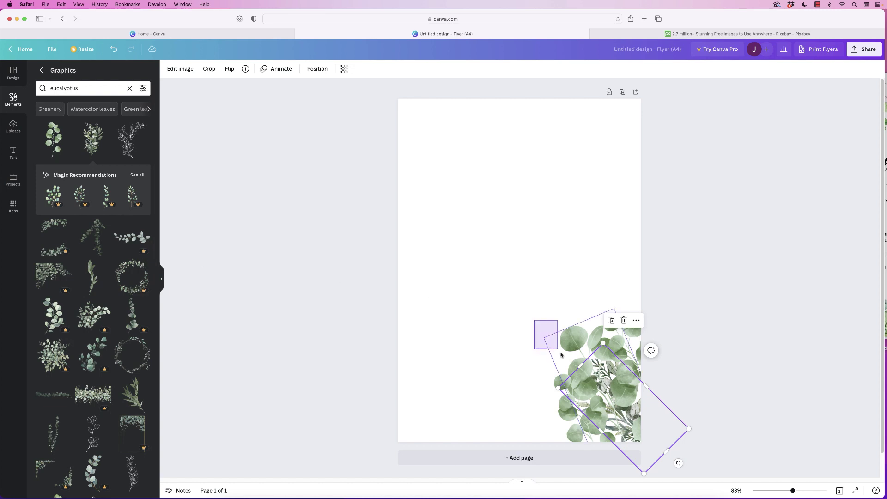
pyautogui.moveTo(568, 361); pyautogui.dragTo(621, 405)
pyautogui.press('Delete')
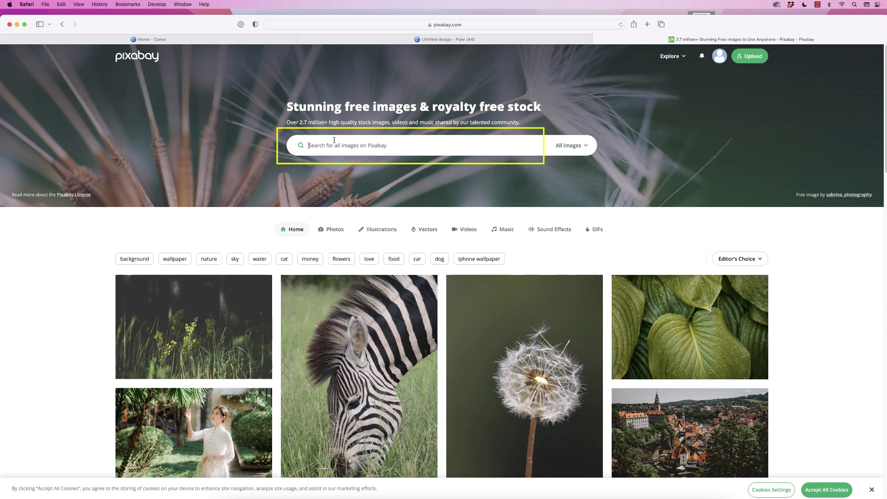
# Search Pixabay illustrations for 'leaves foliage' and scroll through the results
pyautogui.write('leaves foliage')
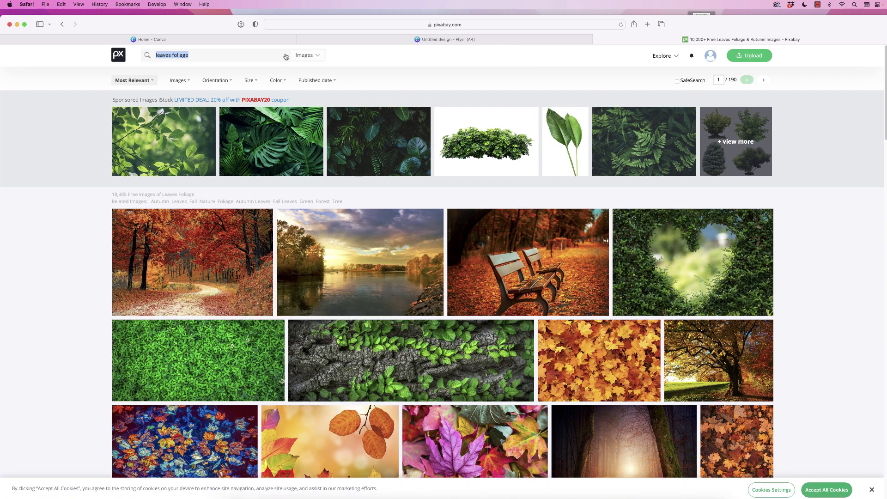
pyautogui.click(319, 57)
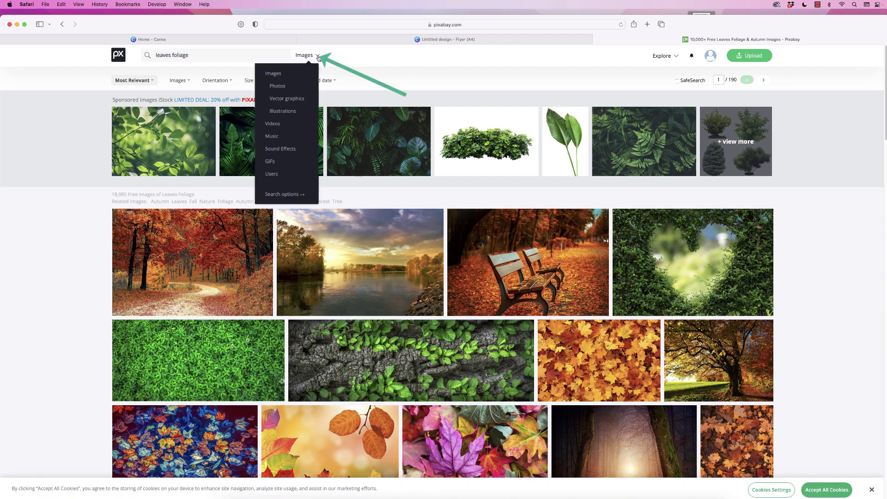
pyautogui.click(286, 111)
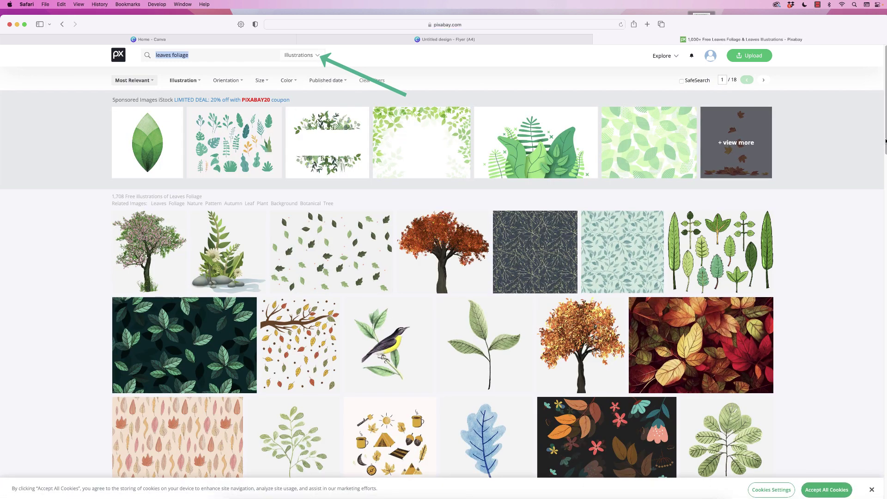
pyautogui.scroll(-5, 882, 157)
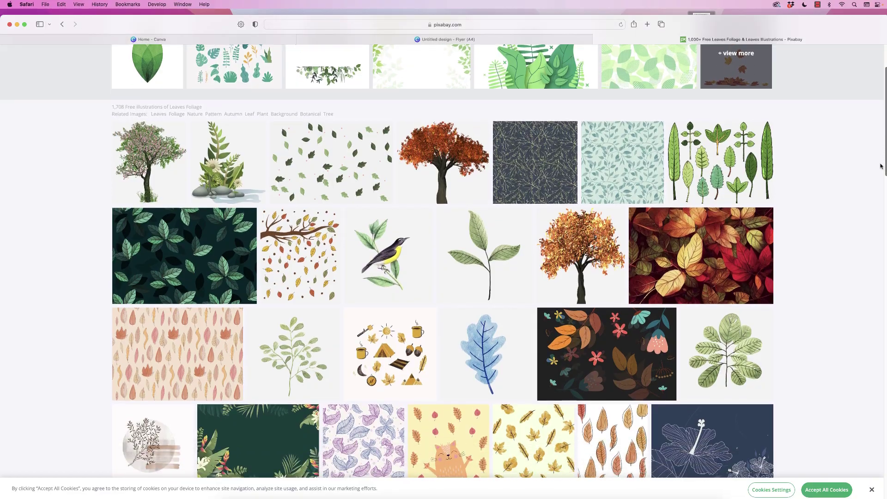
pyautogui.scroll(-15, 879, 174)
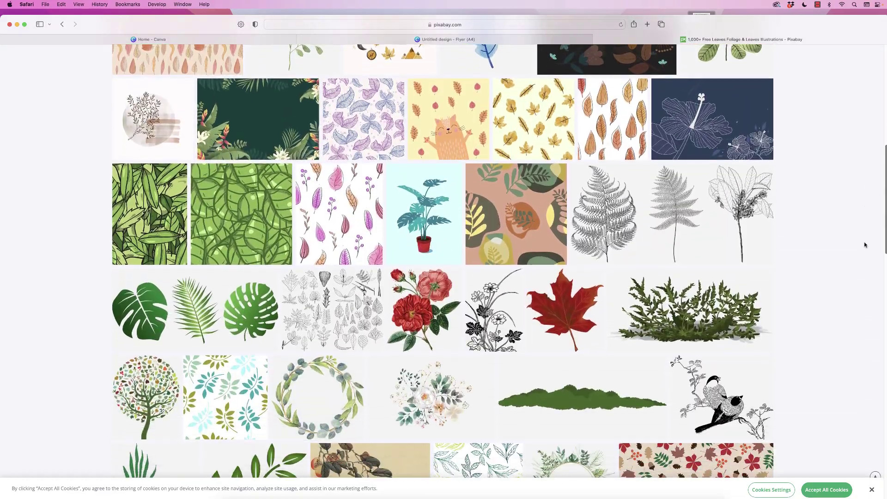
pyautogui.scroll(-9, 862, 268)
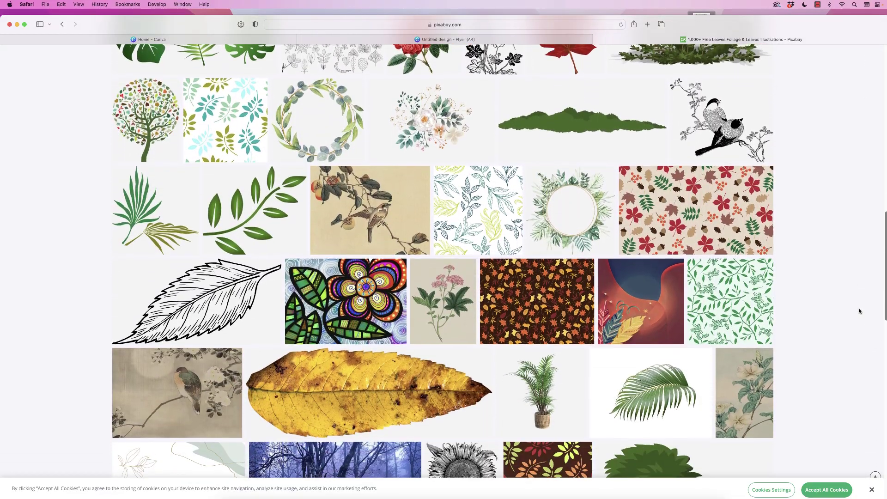
pyautogui.scroll(-14, 860, 327)
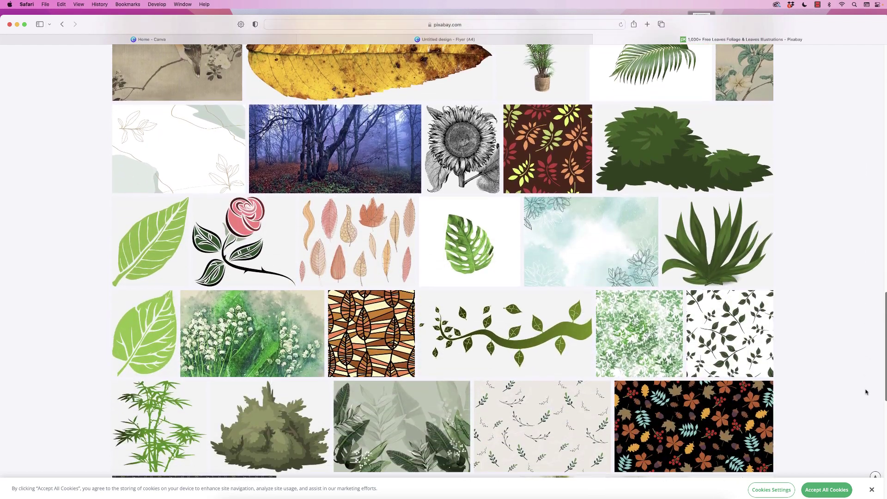
pyautogui.scroll(-12, 868, 416)
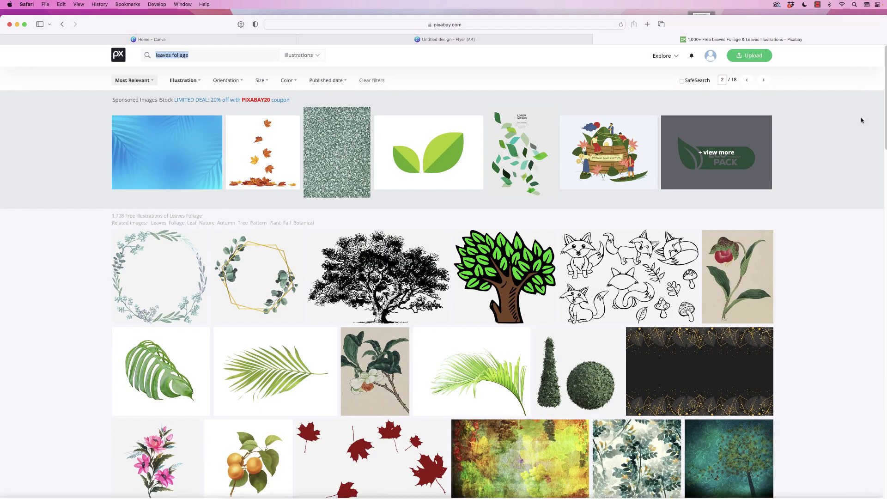
pyautogui.scroll(-13, 858, 216)
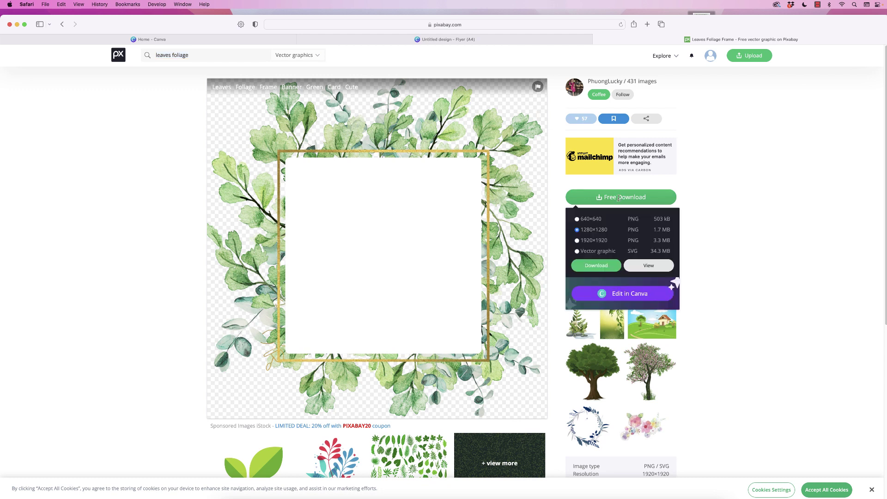
# Download the leaf frame as a 1920×1920 PNG and return to the Canva flyer tab
pyautogui.click(577, 241)
pyautogui.click(597, 268)
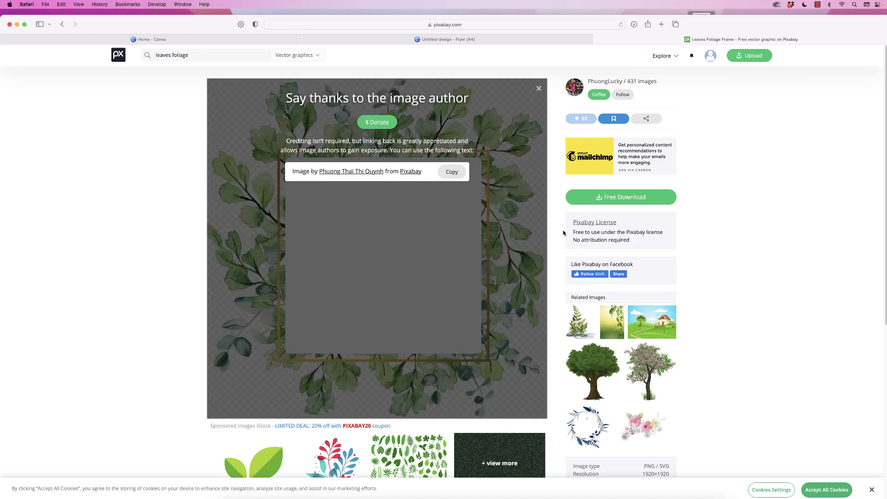
pyautogui.click(333, 41)
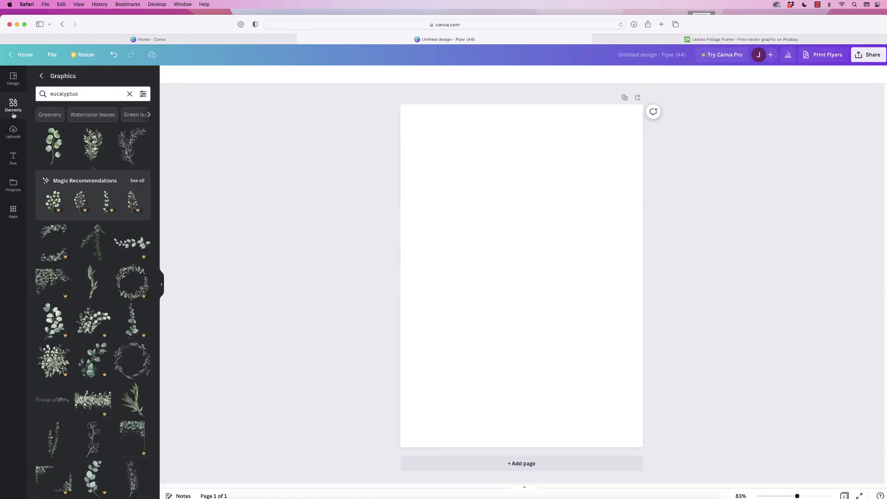
# Upload leaves-6746513.png from Downloads into Canva's Uploads
pyautogui.click(13, 132)
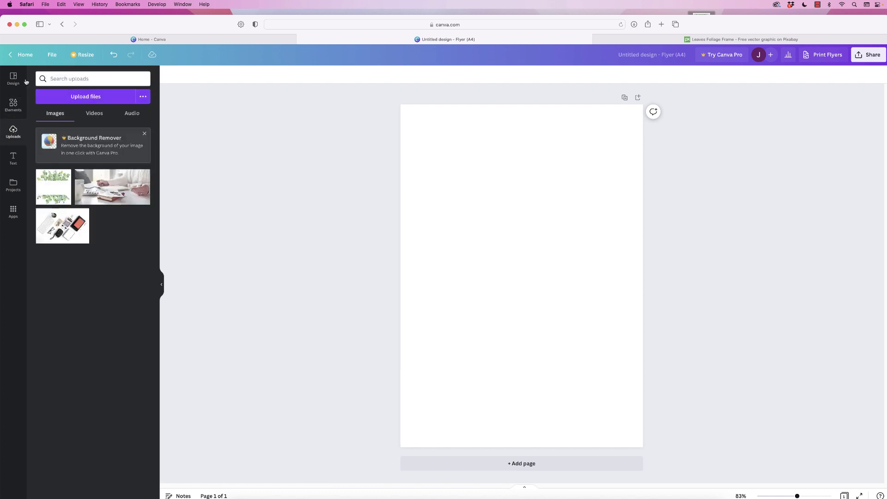
pyautogui.click(67, 98)
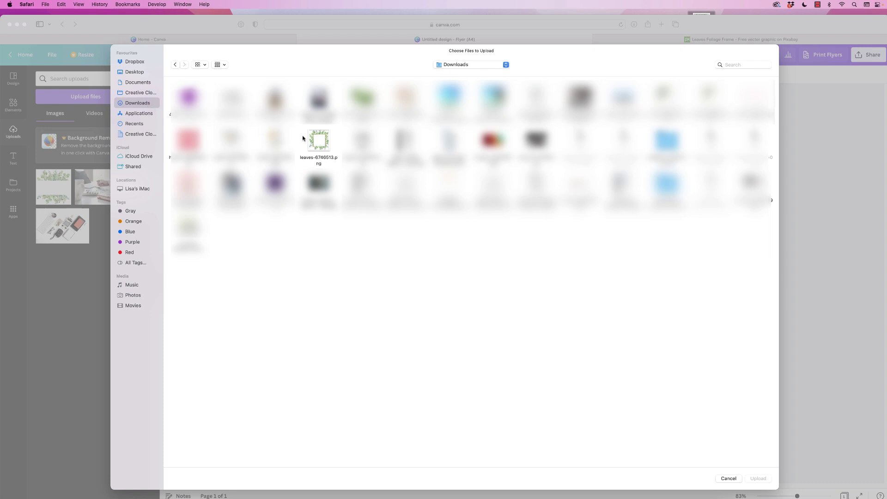
pyautogui.click(321, 140)
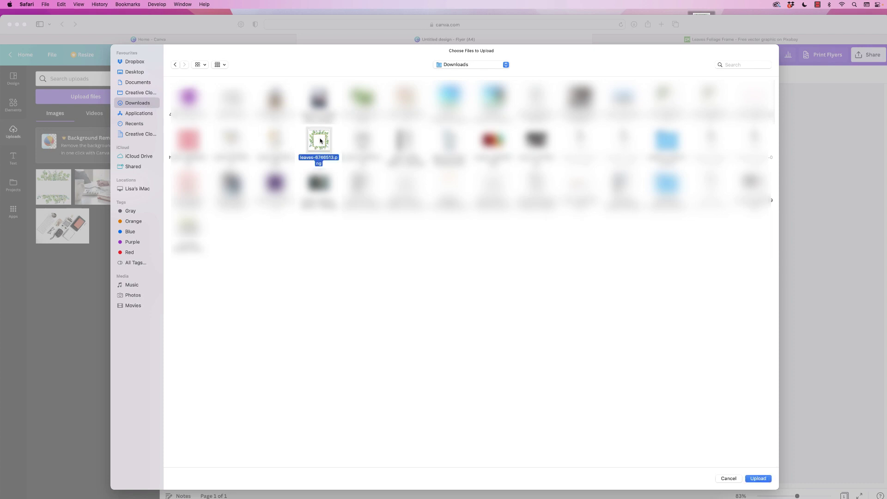
pyautogui.click(758, 478)
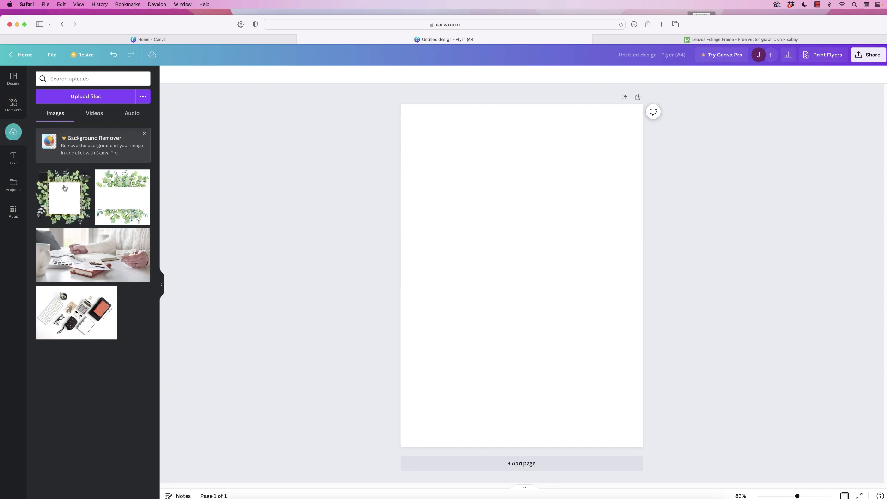
# Drag the uploaded leaf frame onto the page and select the upper copy
pyautogui.moveTo(61, 200); pyautogui.dragTo(487, 215)
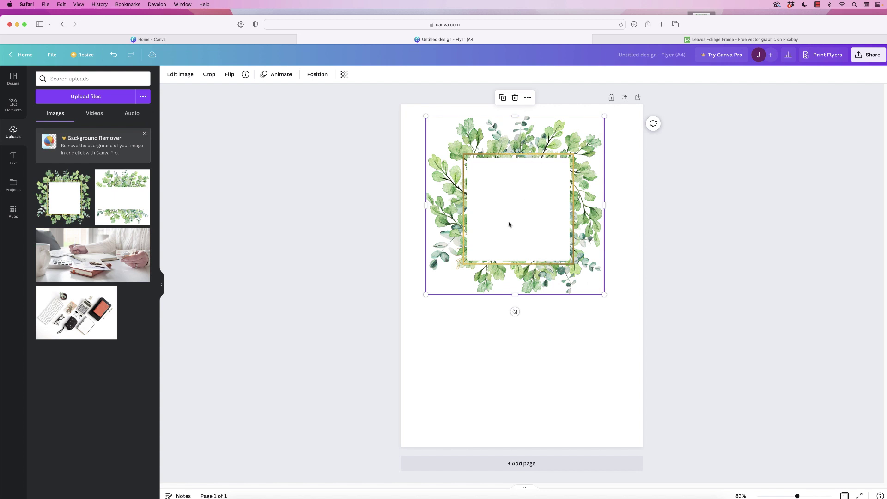
pyautogui.moveTo(509, 225); pyautogui.dragTo(531, 362)
pyautogui.click(523, 243)
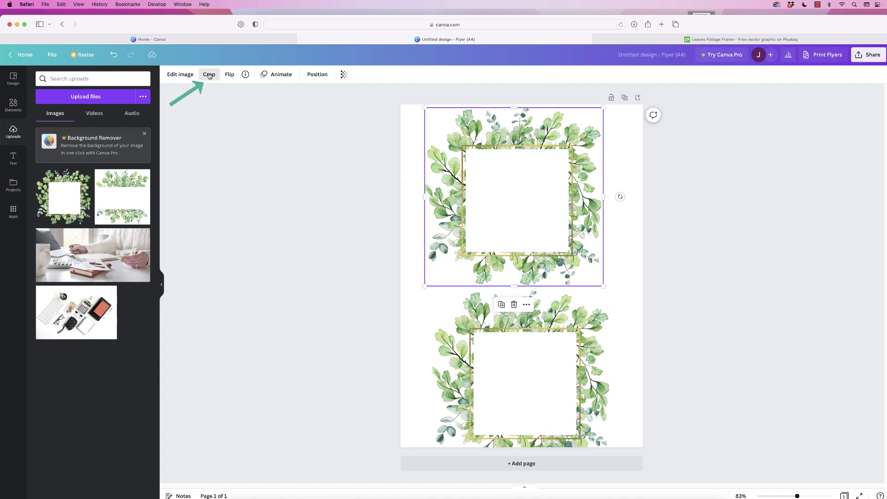
# Crop the upper frame to its bottom leaf band, move it to the top and widen it
pyautogui.doubleClick(498, 124)
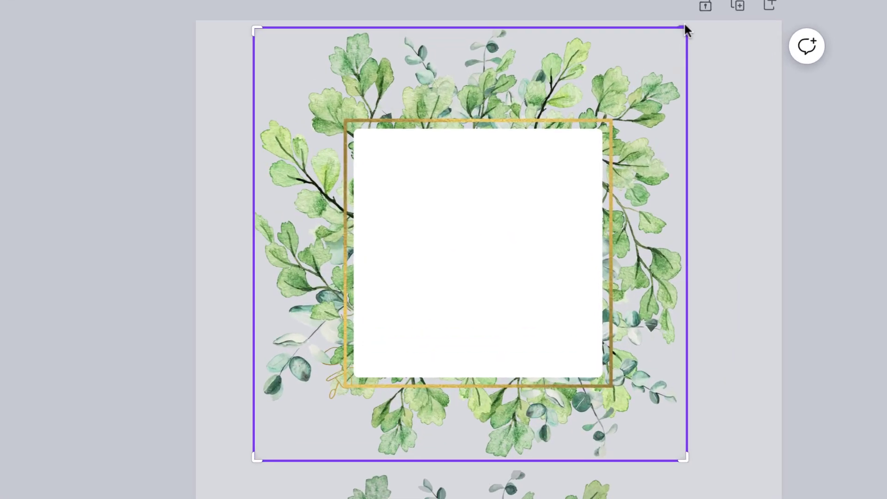
pyautogui.moveTo(685, 27); pyautogui.dragTo(724, 383)
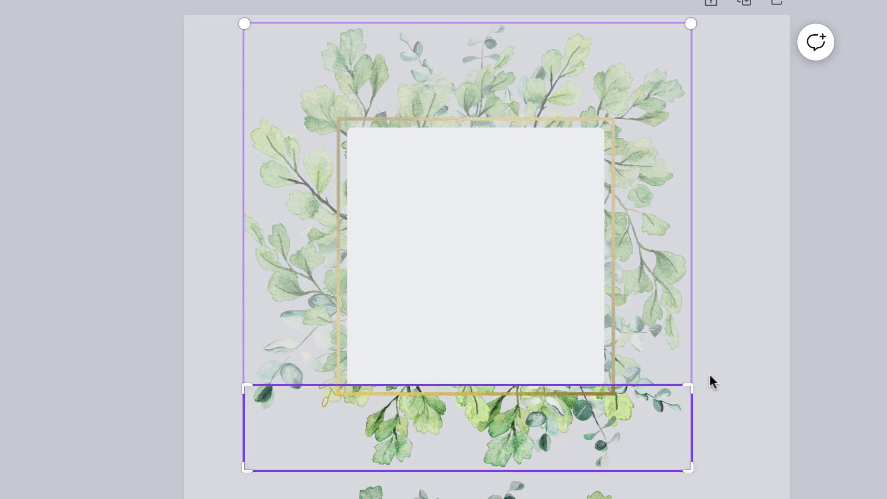
pyautogui.press('Return')
pyautogui.moveTo(467, 428); pyautogui.dragTo(387, 86)
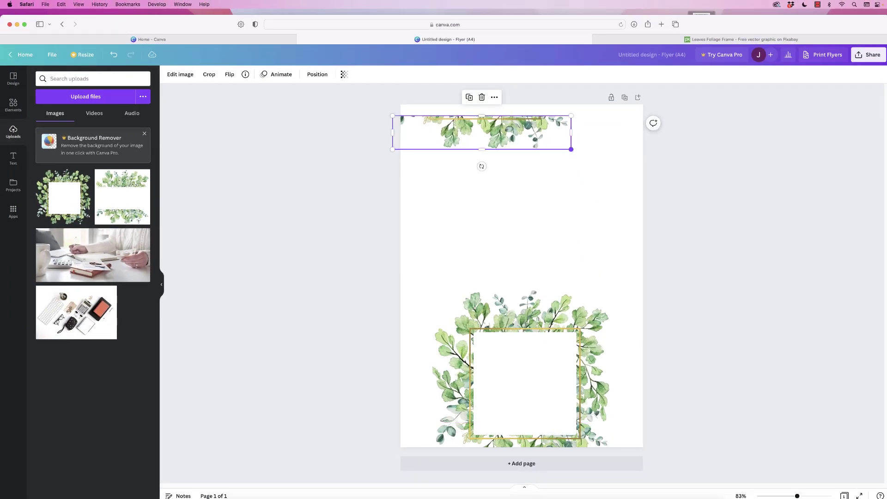
pyautogui.moveTo(571, 149); pyautogui.dragTo(677, 164)
# Crop the lower leaf frame to its top band of leaves and enlarge it along the bottom
pyautogui.click(521, 380)
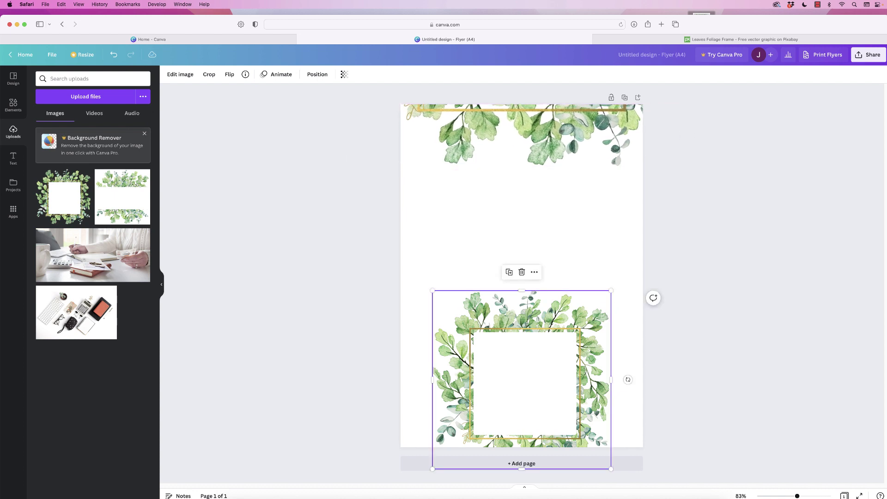
pyautogui.click(209, 74)
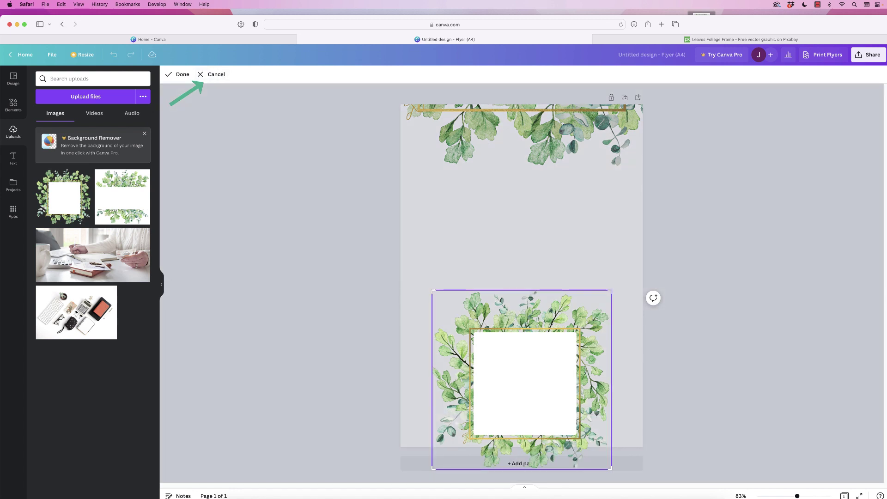
pyautogui.moveTo(521, 290); pyautogui.dragTo(509, 328)
pyautogui.press('Return')
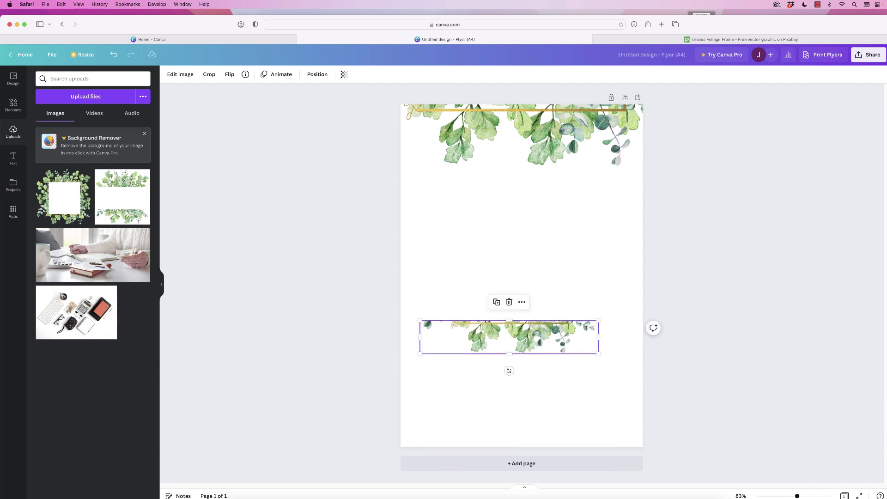
pyautogui.press('super+z')
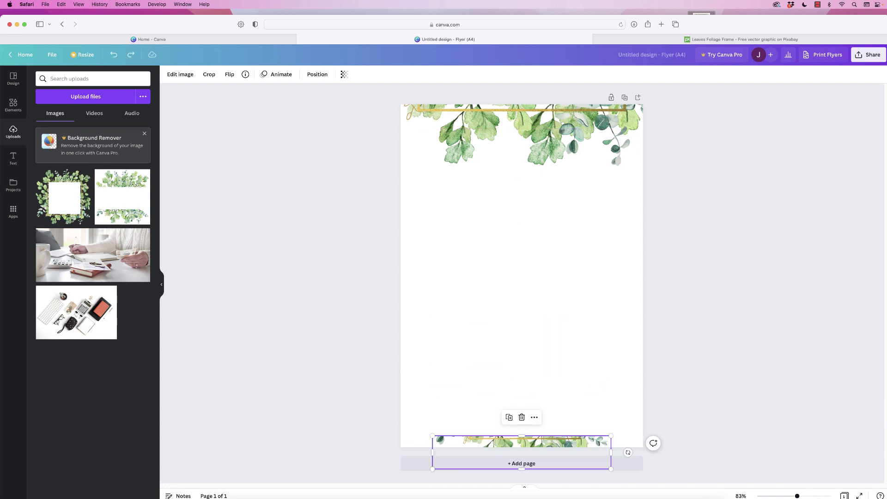
pyautogui.press('super+z')
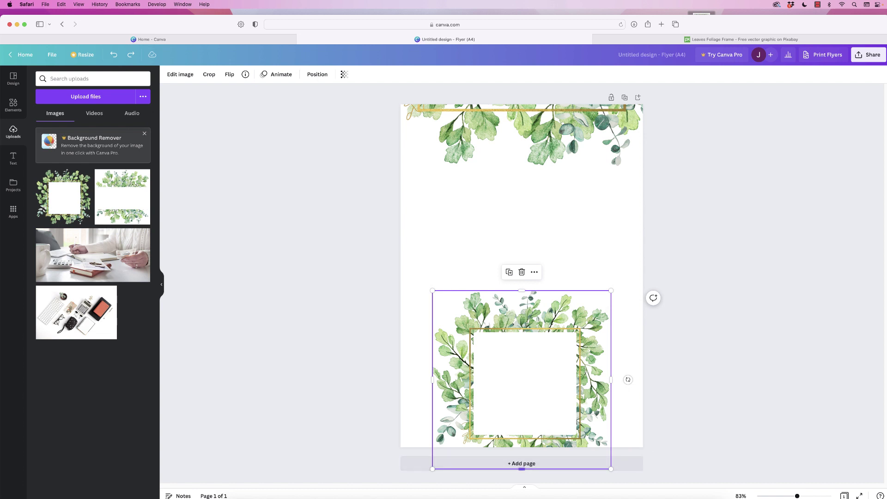
pyautogui.click(209, 74)
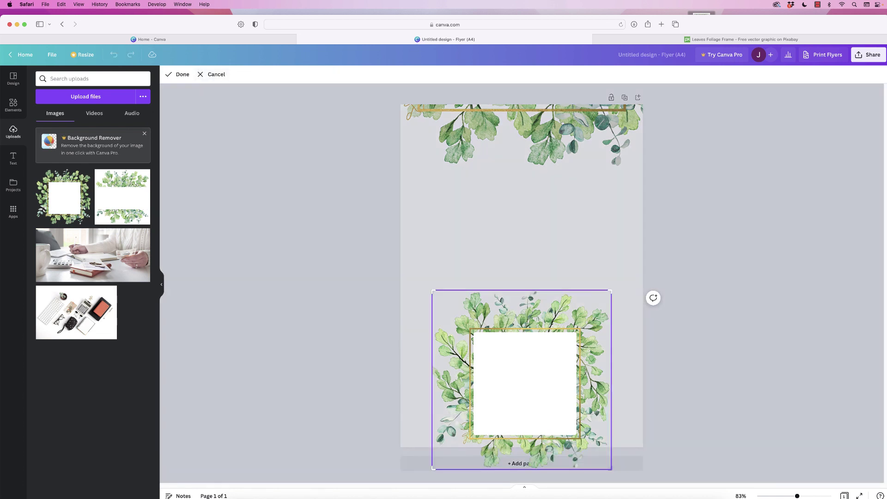
pyautogui.moveTo(521, 470); pyautogui.dragTo(499, 373)
pyautogui.click(521, 341)
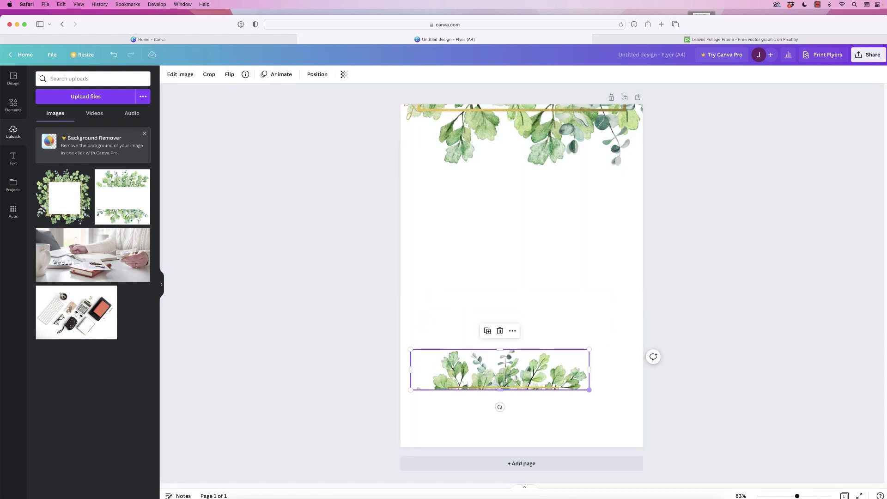
pyautogui.moveTo(589, 389); pyautogui.dragTo(516, 414)
# Raise, enlarge and shift the top leaf strip so it overhangs the page
pyautogui.moveTo(517, 139); pyautogui.dragTo(514, 132)
pyautogui.moveTo(679, 160); pyautogui.dragTo(747, 173)
pyautogui.moveTo(577, 138); pyautogui.dragTo(533, 138)
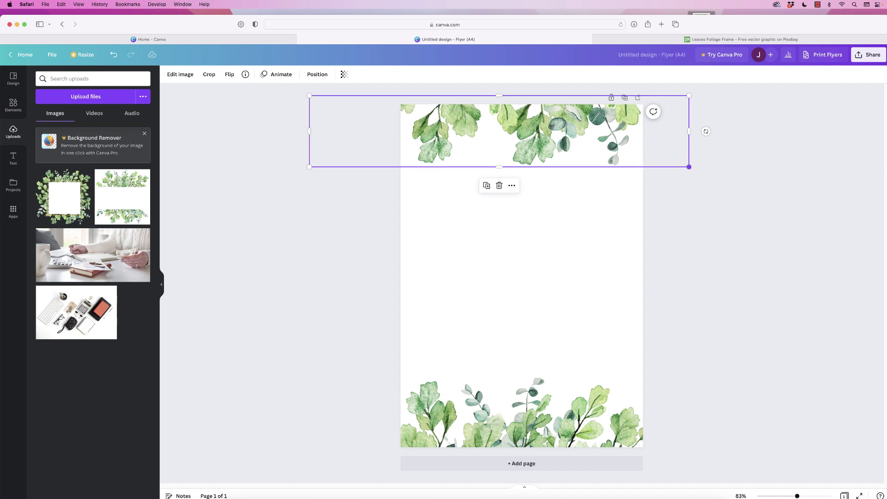
# Resize and reposition the top leaf strip, then delete it
pyautogui.moveTo(689, 166); pyautogui.dragTo(596, 149)
pyautogui.moveTo(508, 125); pyautogui.dragTo(699, 124)
pyautogui.press('Escape')
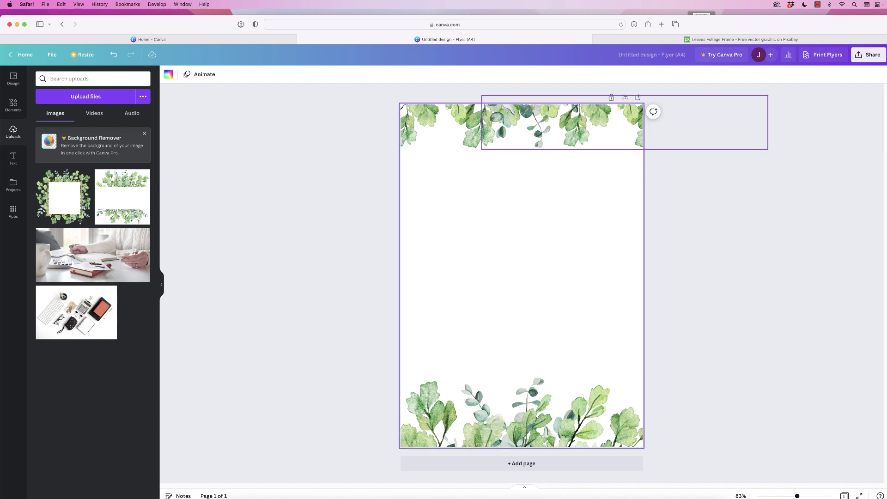
pyautogui.moveTo(700, 125); pyautogui.dragTo(535, 125)
pyautogui.moveTo(602, 149); pyautogui.dragTo(683, 165)
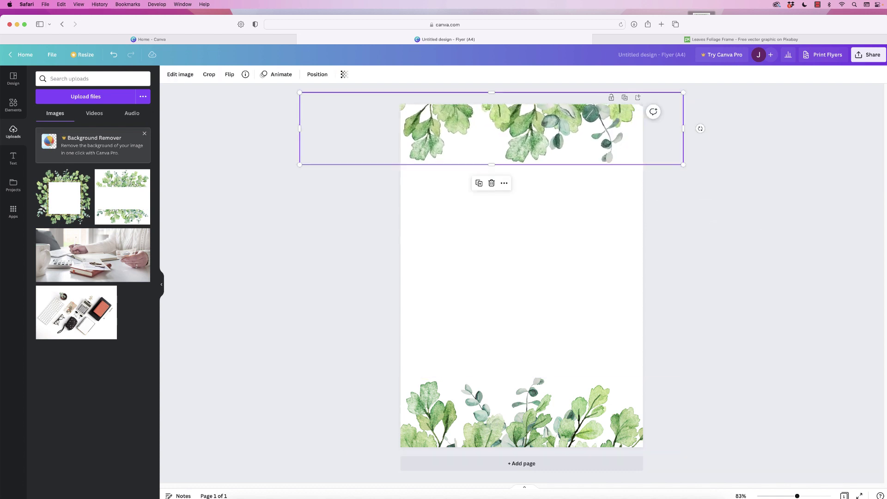
pyautogui.press('Delete')
# Duplicate the bottom leaf strip, rotate the copy 180° and move it to the page top
pyautogui.click(516, 416)
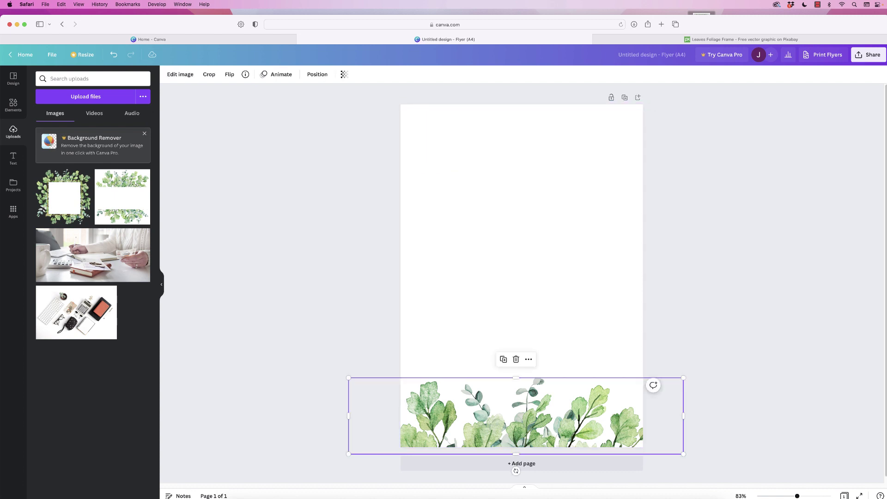
pyautogui.moveTo(516, 416); pyautogui.dragTo(507, 190)
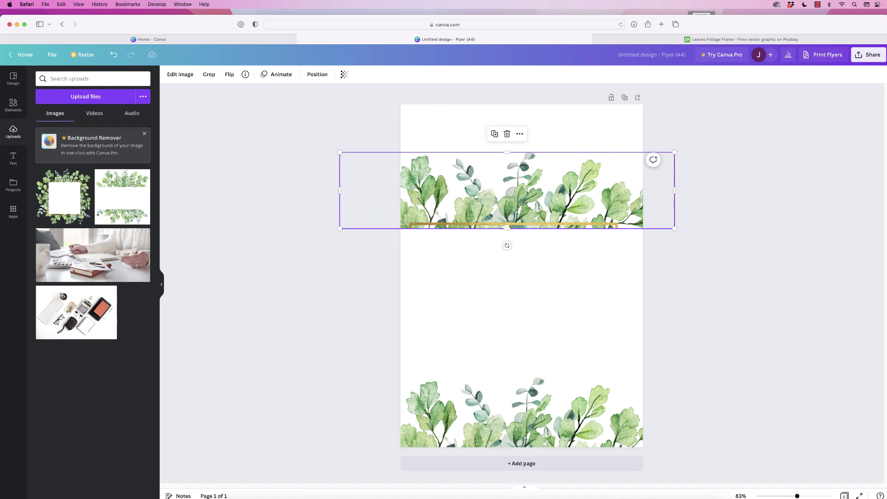
pyautogui.moveTo(507, 245); pyautogui.dragTo(507, 138)
pyautogui.moveTo(507, 190); pyautogui.dragTo(522, 279)
# Shrink the mid-page leaf strip and crop it down to the frame's left branch
pyautogui.moveTo(689, 317); pyautogui.dragTo(557, 290)
pyautogui.moveTo(462, 270); pyautogui.dragTo(521, 290)
pyautogui.click(208, 75)
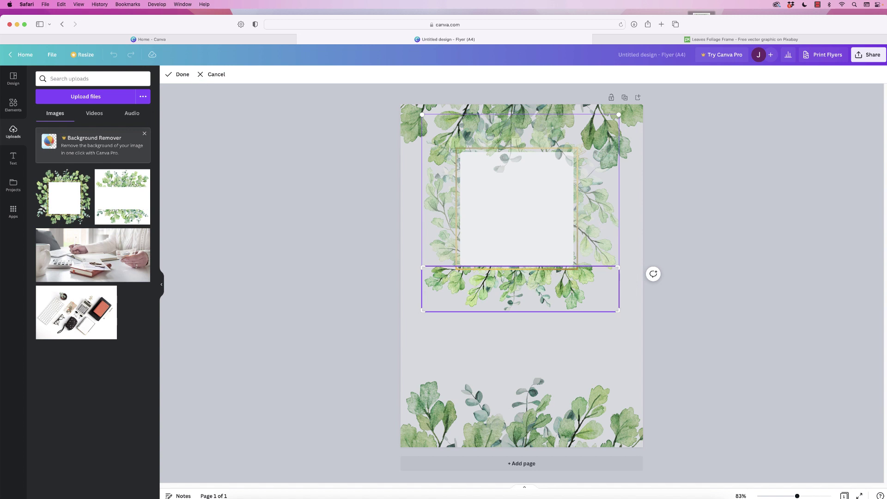
pyautogui.moveTo(520, 266); pyautogui.dragTo(520, 114)
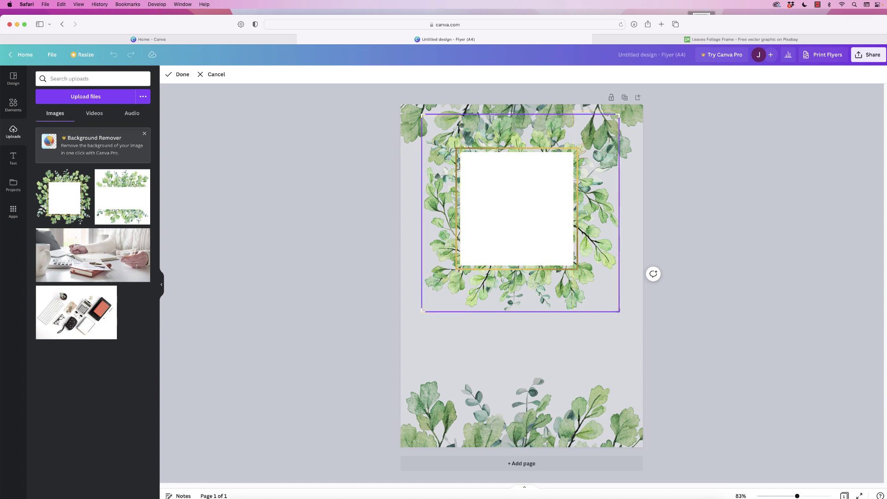
pyautogui.moveTo(619, 213); pyautogui.dragTo(459, 213)
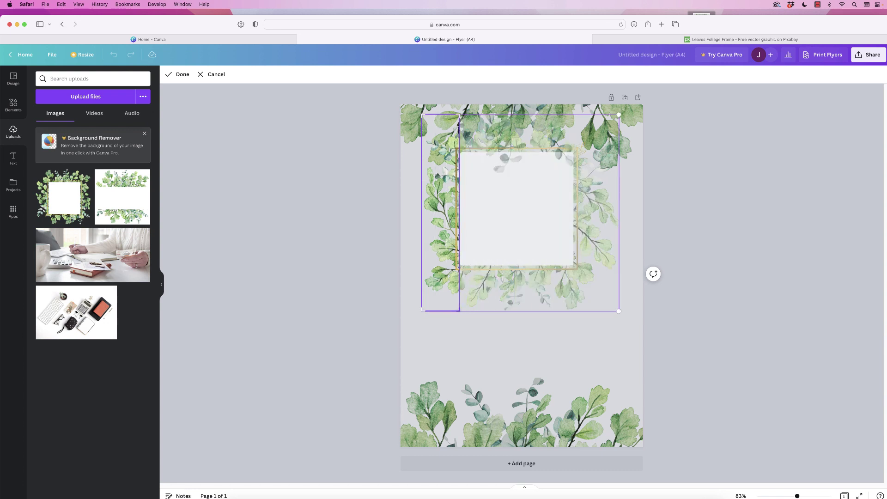
pyautogui.press('Return')
# Rotate the narrow leaf strip horizontal, flip it so leaves hang down, and lower the top leaf image
pyautogui.moveTo(440, 212); pyautogui.dragTo(453, 319)
pyautogui.moveTo(453, 283); pyautogui.dragTo(521, 250)
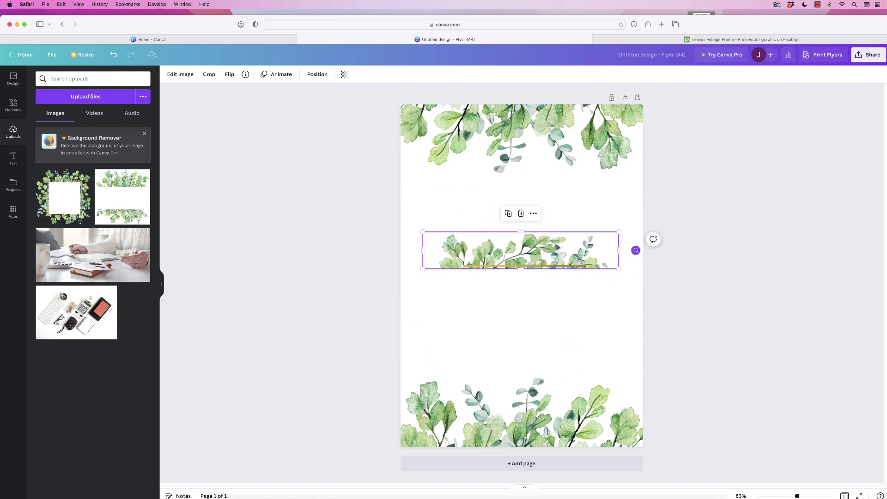
pyautogui.moveTo(636, 250); pyautogui.dragTo(406, 250)
pyautogui.moveTo(521, 134); pyautogui.dragTo(522, 335)
# Try the narrow strip at the page top, then delete it and move the gold-lined strip up there
pyautogui.click(520, 250)
pyautogui.moveTo(521, 250); pyautogui.dragTo(484, 120)
pyautogui.moveTo(582, 138)
pyautogui.mouseDown()
pyautogui.moveTo(730, 165)
pyautogui.moveTo(580, 131)
pyautogui.mouseUp()
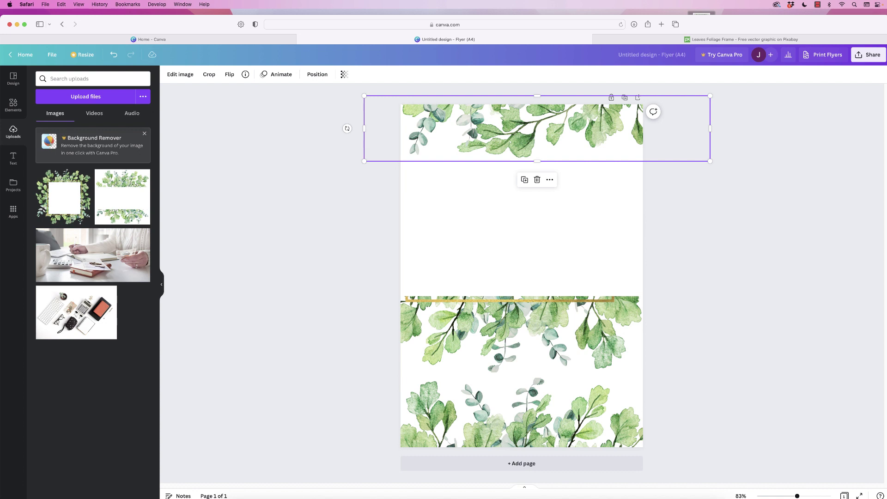
pyautogui.press('Delete')
pyautogui.moveTo(520, 325); pyautogui.dragTo(522, 135)
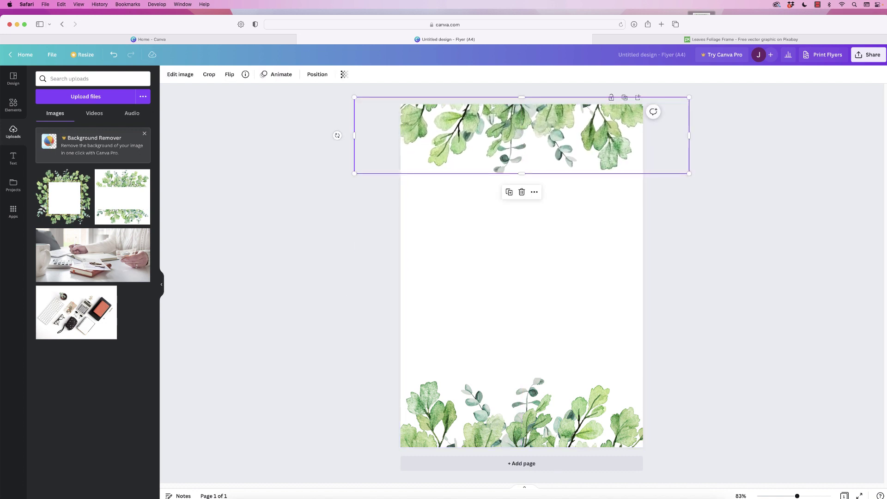
# Browse the text presets and try the James & Katie preset on the flyer, ungrouping its text
pyautogui.click(521, 278)
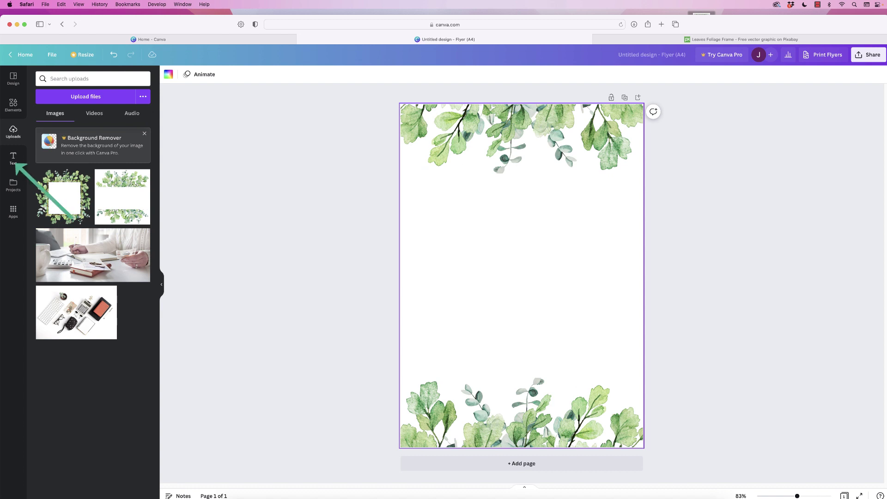
pyautogui.click(13, 158)
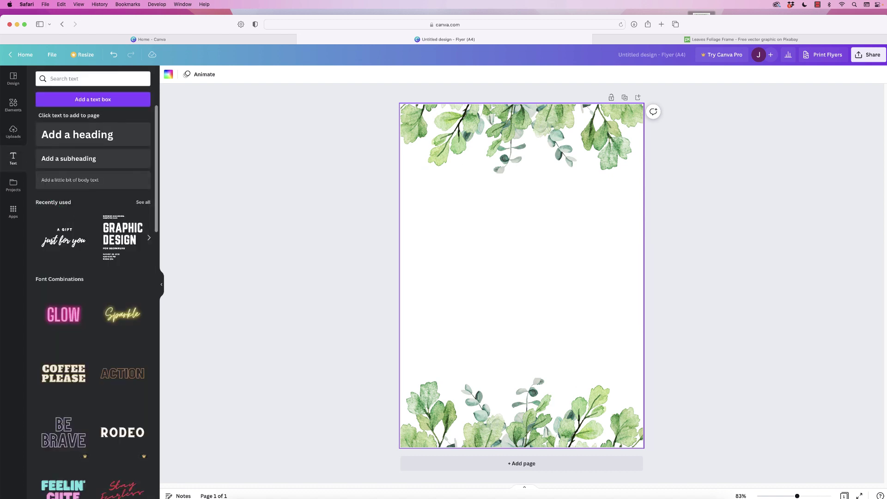
pyautogui.scroll(-15, 92, 295)
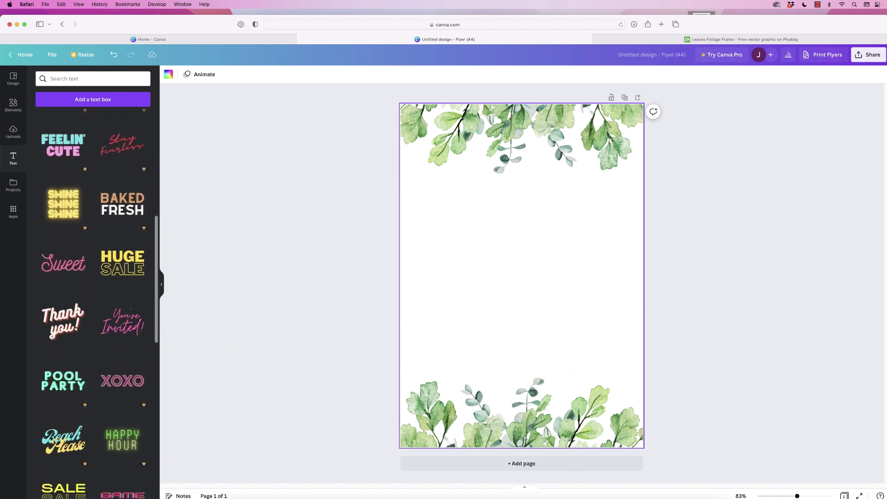
pyautogui.scroll(-5, 92, 296)
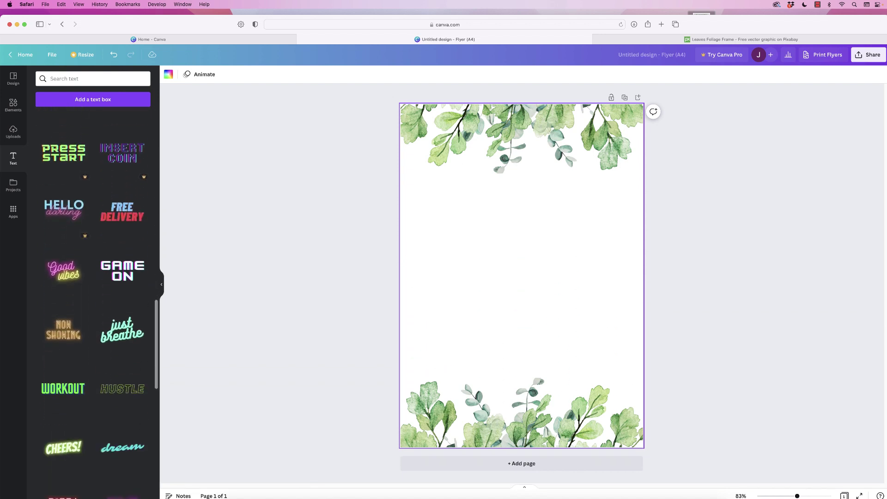
pyautogui.scroll(-15, 93, 296)
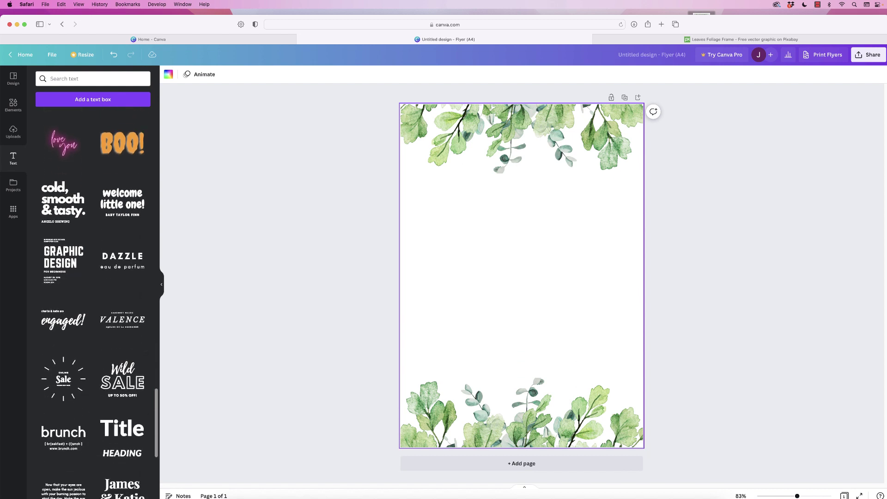
pyautogui.scroll(-5, 92, 295)
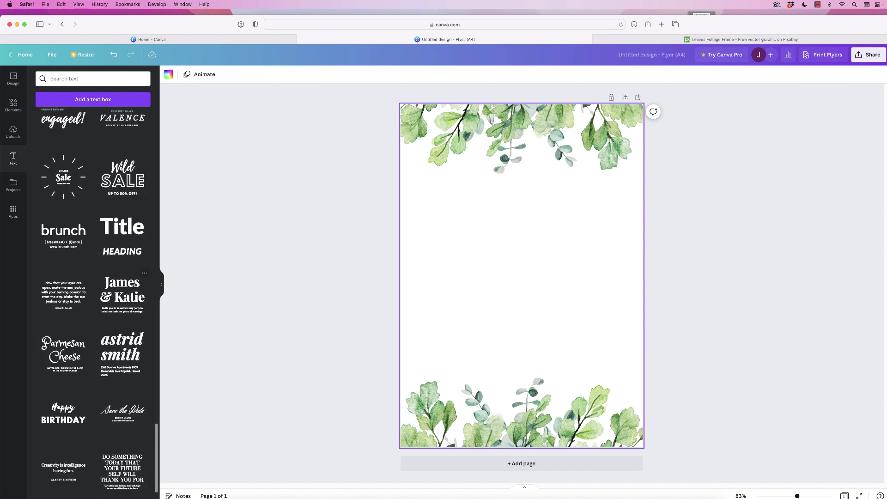
pyautogui.moveTo(122, 295); pyautogui.dragTo(527, 203)
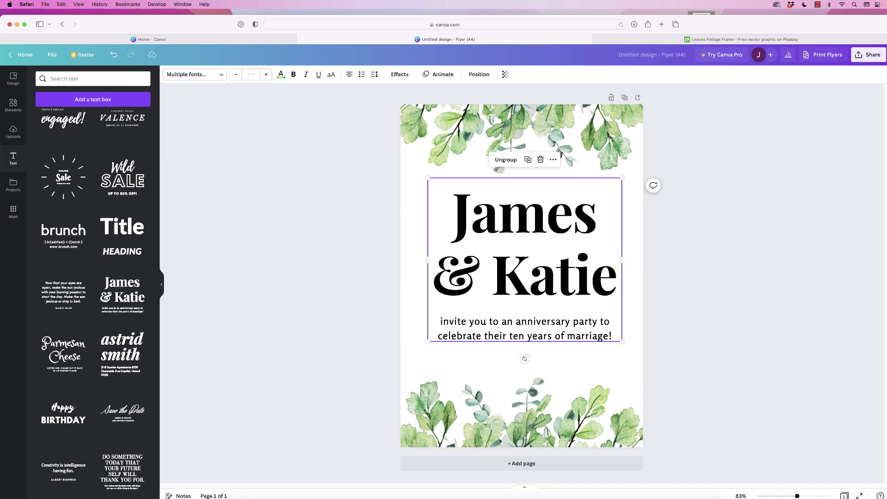
pyautogui.click(504, 159)
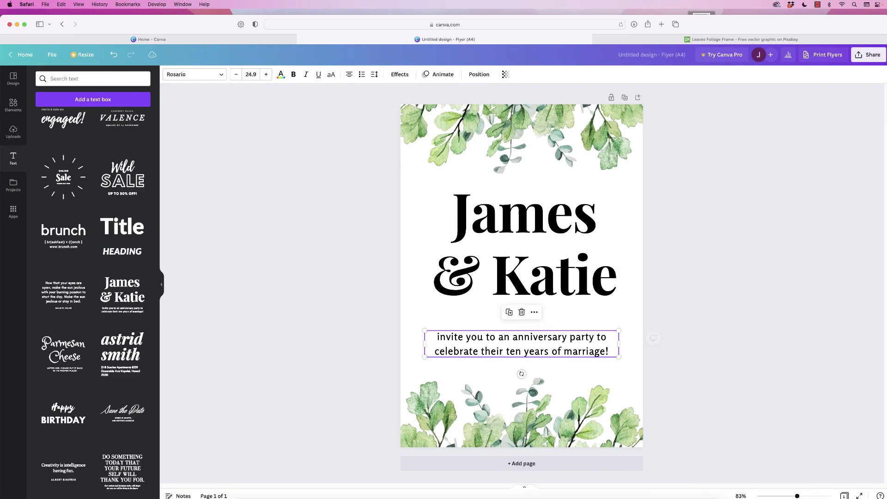
pyautogui.click(524, 240)
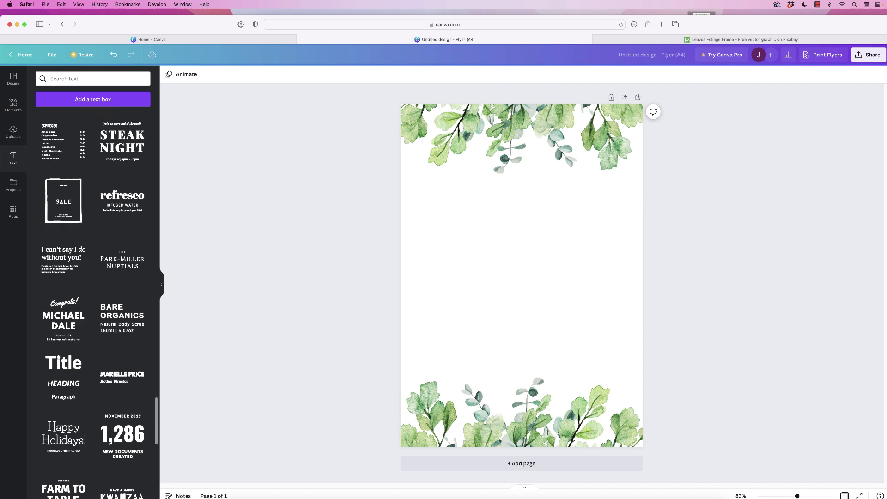
pyautogui.scroll(15, 93, 286)
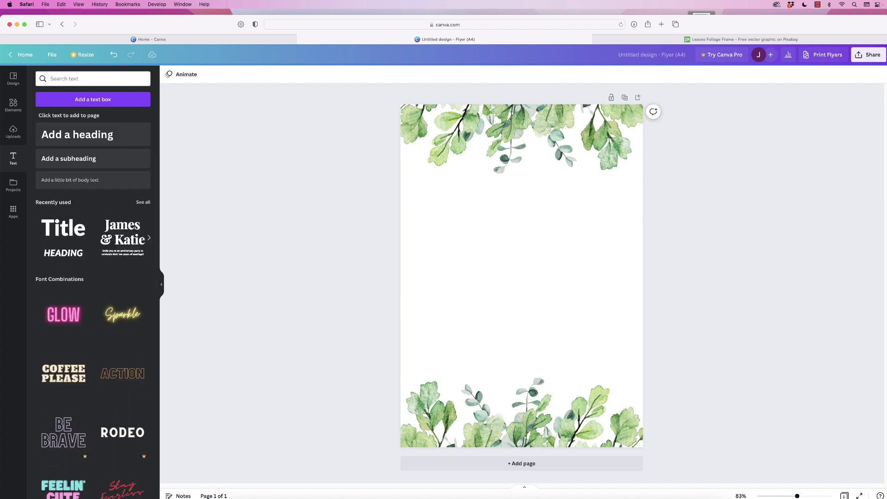
# Add a default heading and replace its text with 'Wedding Menu'
pyautogui.click(111, 134)
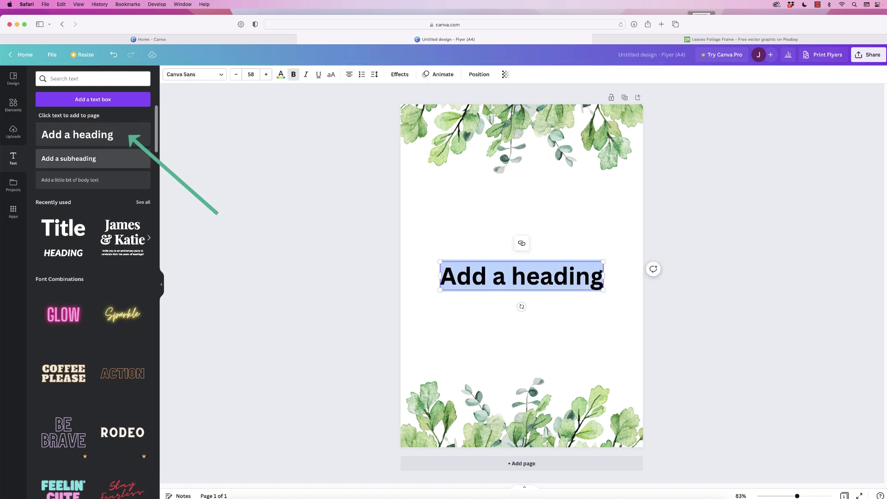
pyautogui.click(506, 276)
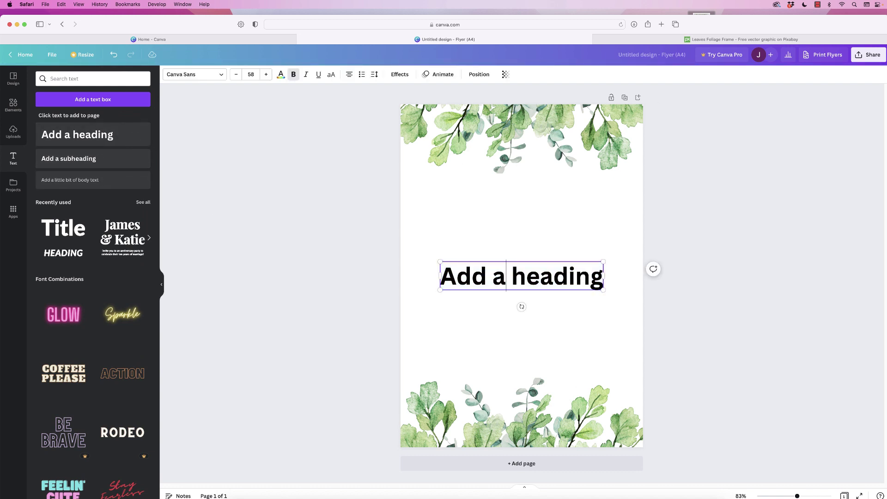
pyautogui.press('super+a')
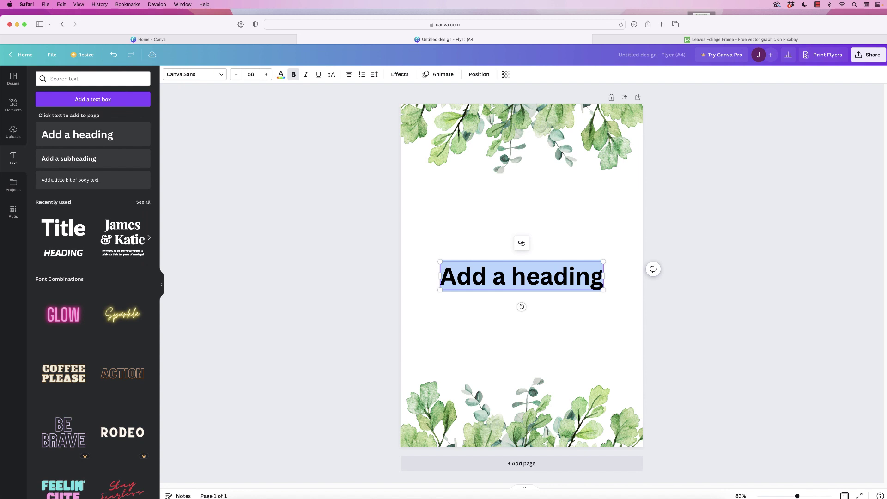
pyautogui.write('W')
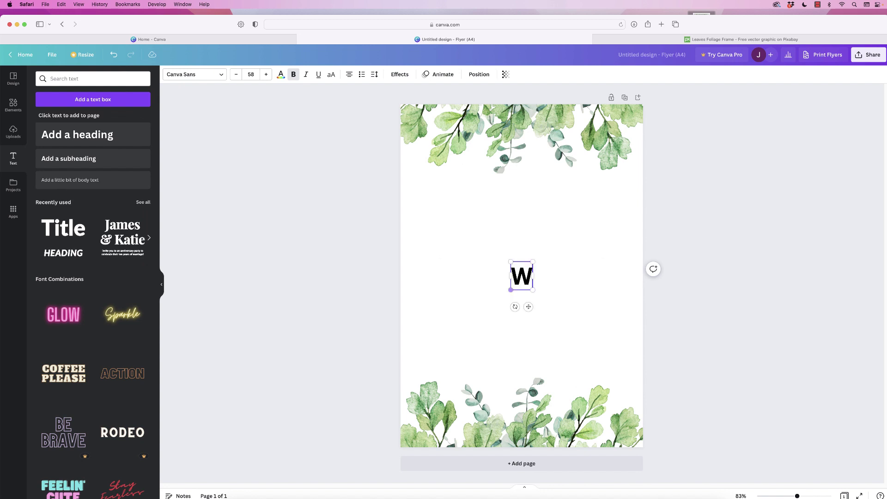
pyautogui.write('edding Menu')
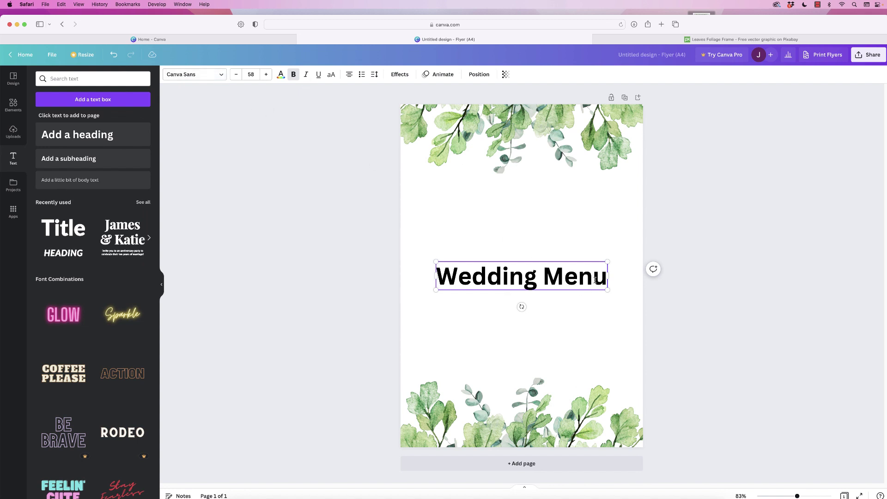
pyautogui.press('super+a')
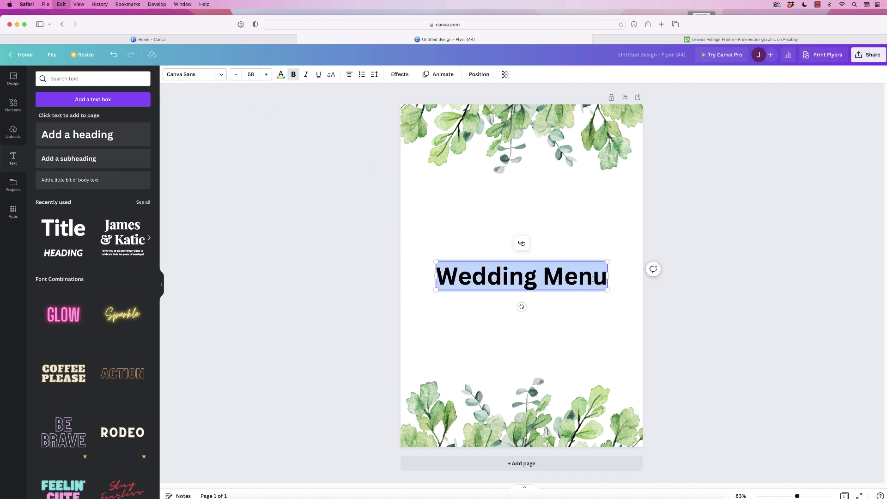
# Set the heading to Playlist Script at 60.5 pt and move it just below the top leaves
pyautogui.click(221, 76)
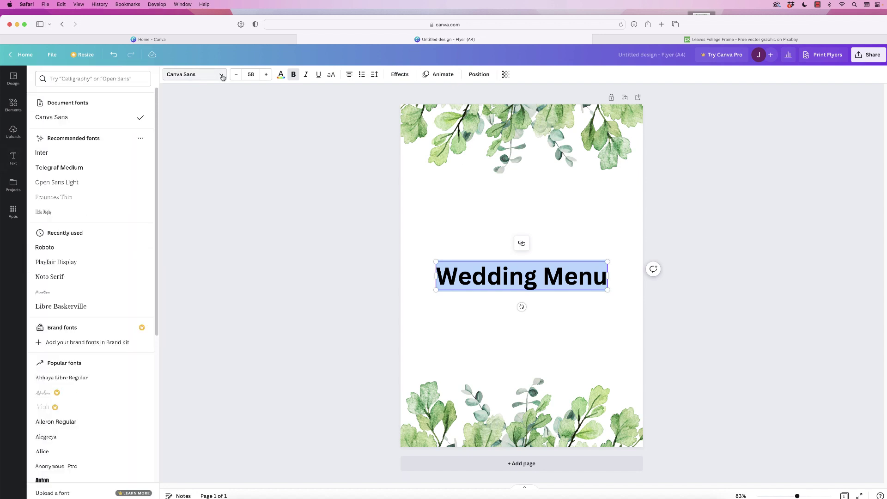
pyautogui.click(74, 80)
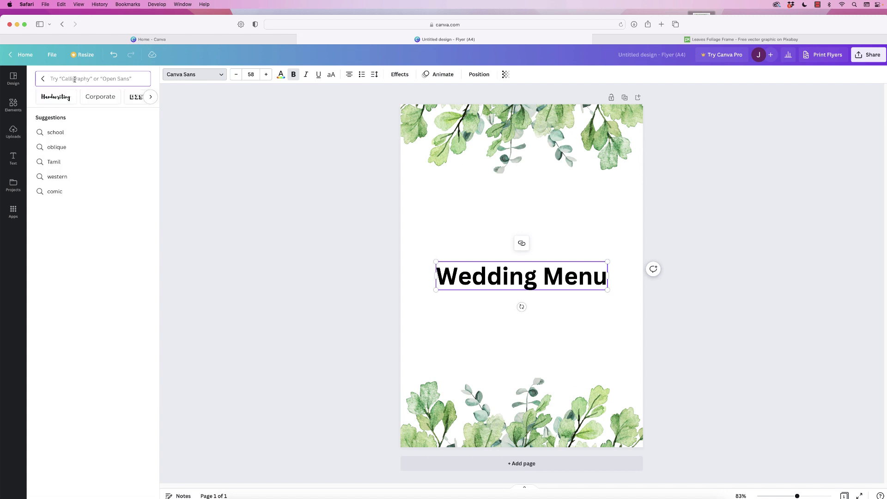
pyautogui.write('play')
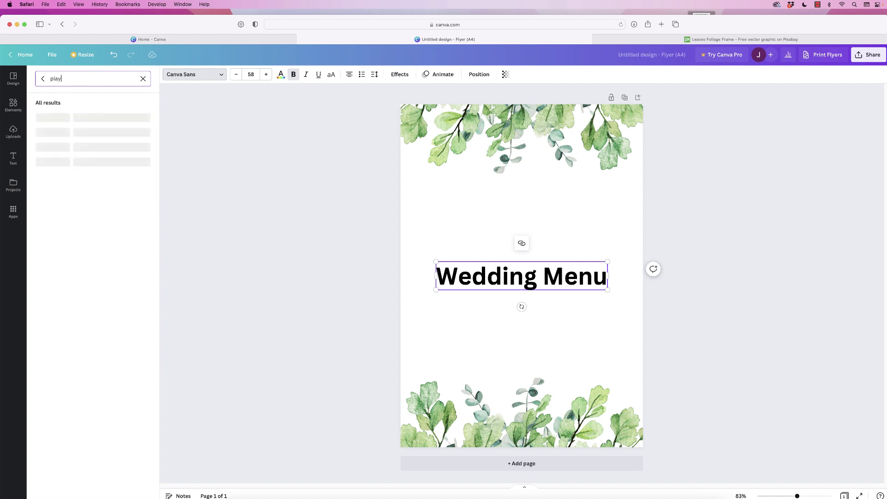
pyautogui.write('list')
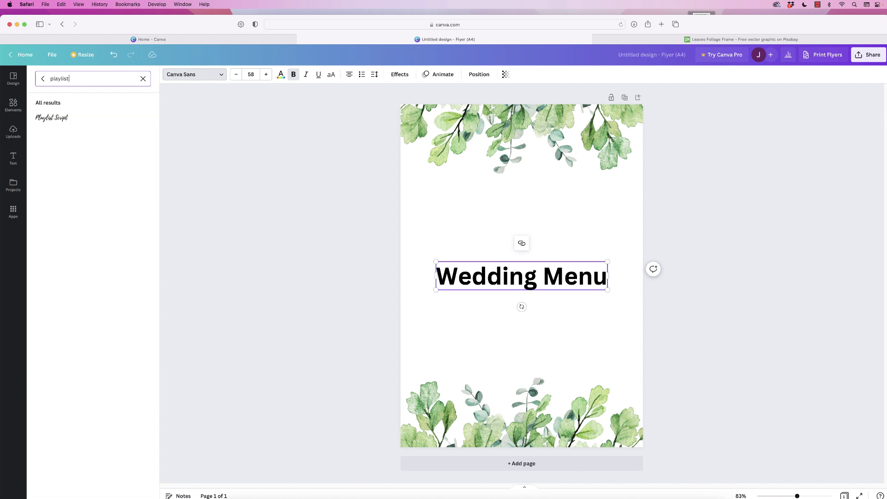
pyautogui.click(63, 120)
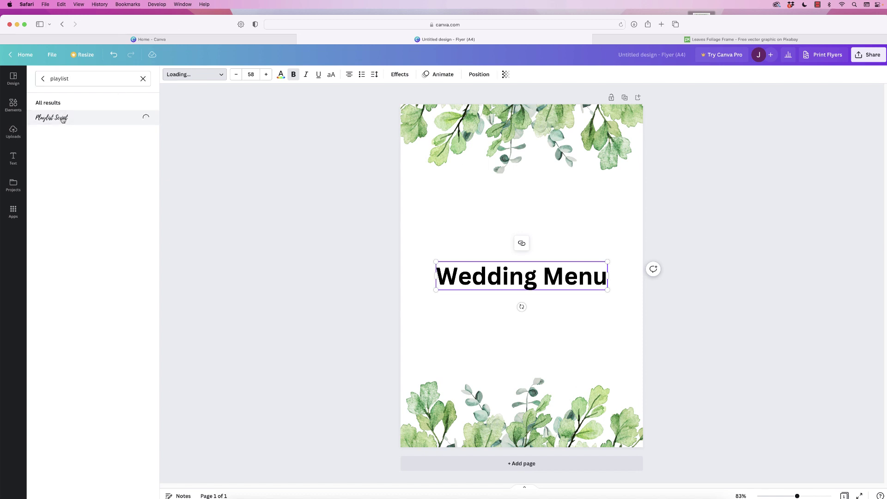
pyautogui.click(250, 75)
pyautogui.click(242, 74)
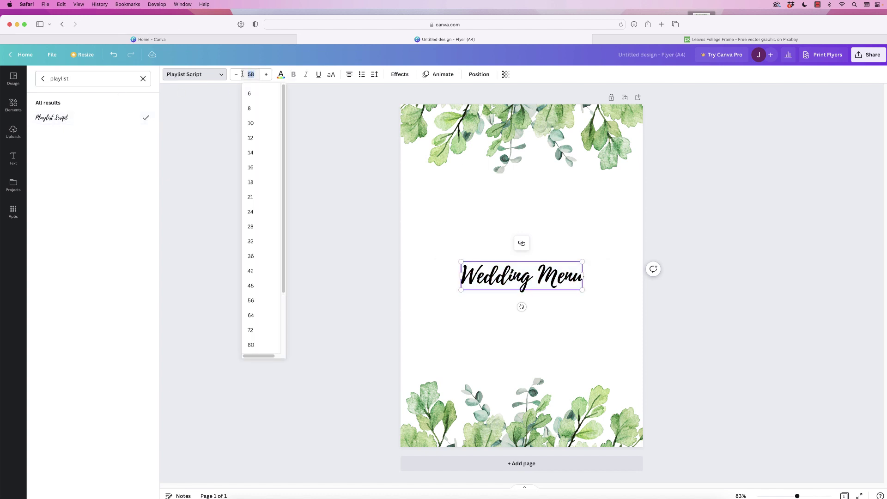
pyautogui.press('Return')
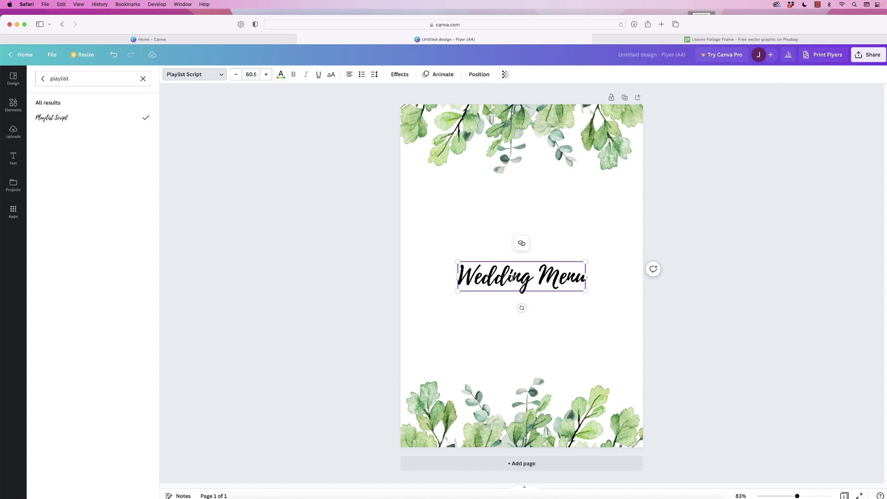
pyautogui.moveTo(520, 281); pyautogui.dragTo(523, 184)
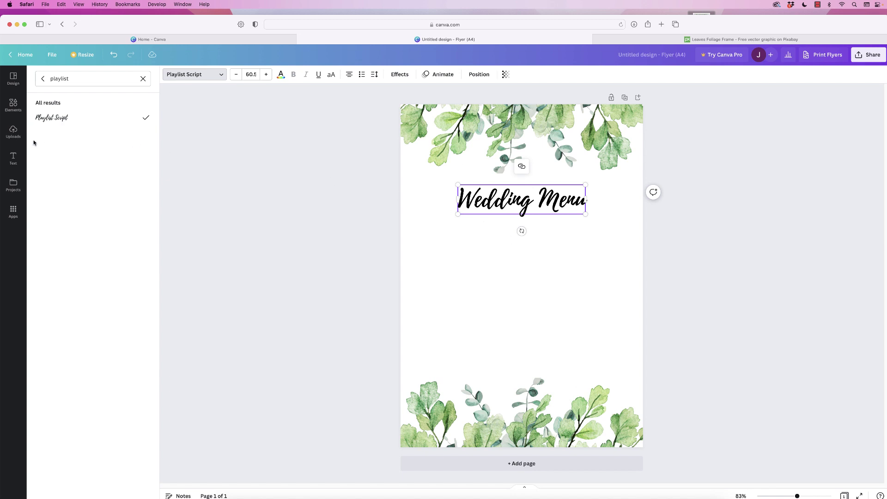
# Add a subheading below Wedding Menu and change its text to 'STARTER'
pyautogui.click(12, 161)
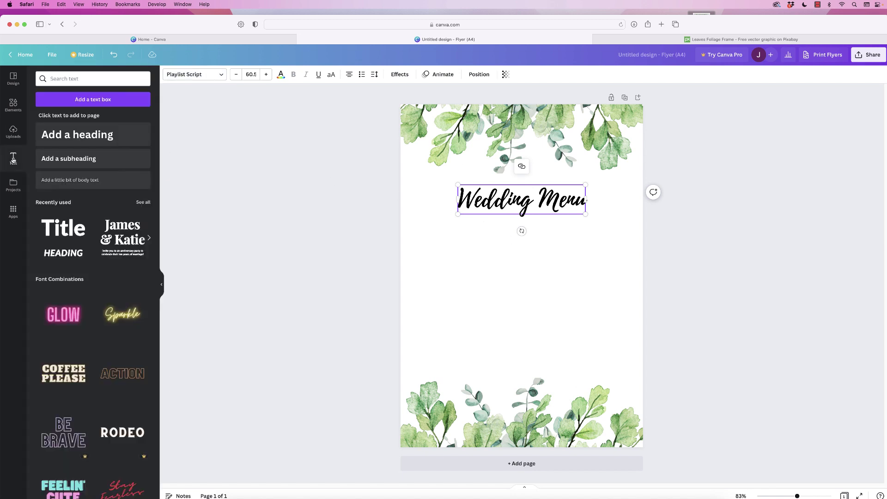
pyautogui.click(93, 160)
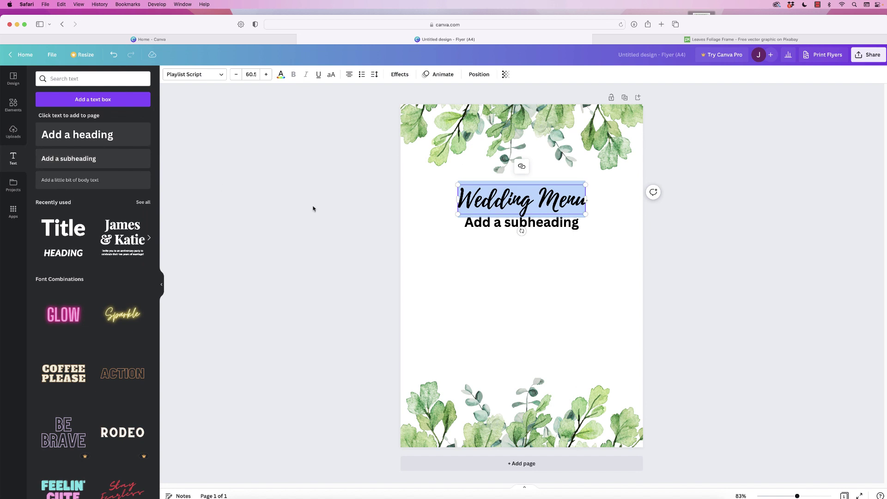
pyautogui.click(484, 224)
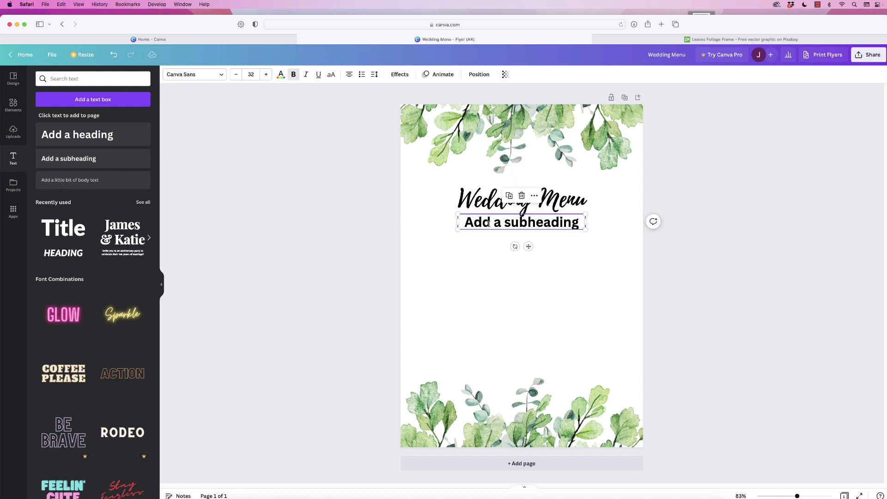
pyautogui.doubleClick(489, 223)
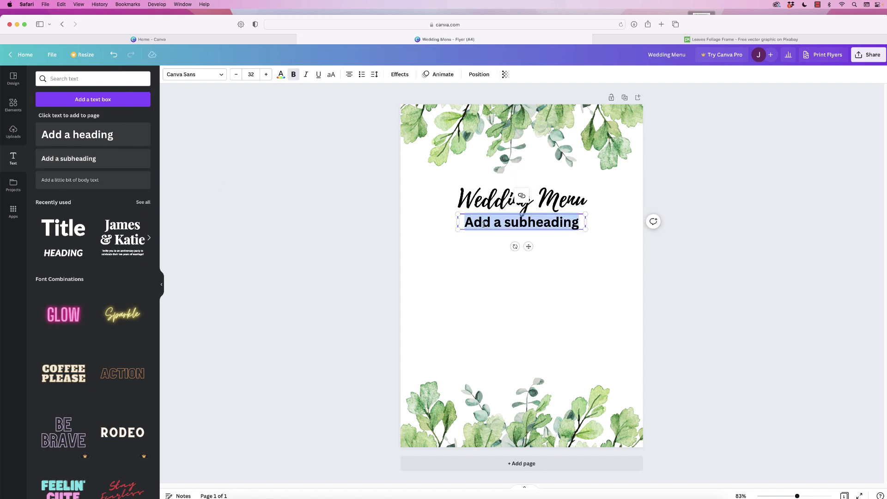
pyautogui.write('STARTER')
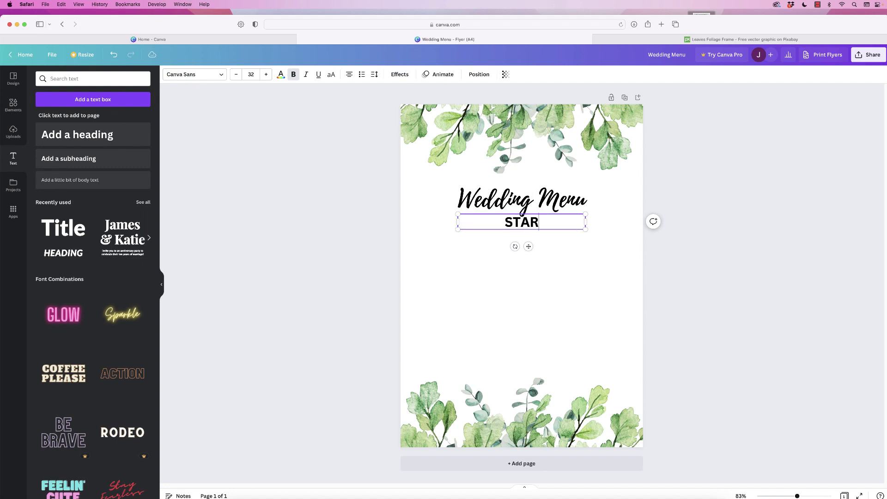
# Set the STARTER text in Raleway at 19 pt
pyautogui.click(222, 77)
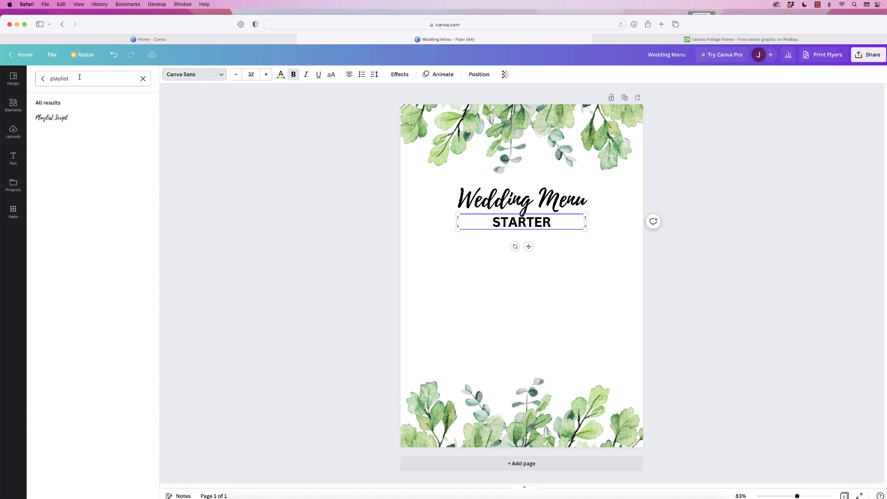
pyautogui.moveTo(69, 79); pyautogui.dragTo(49, 80)
pyautogui.write('RALEWAY')
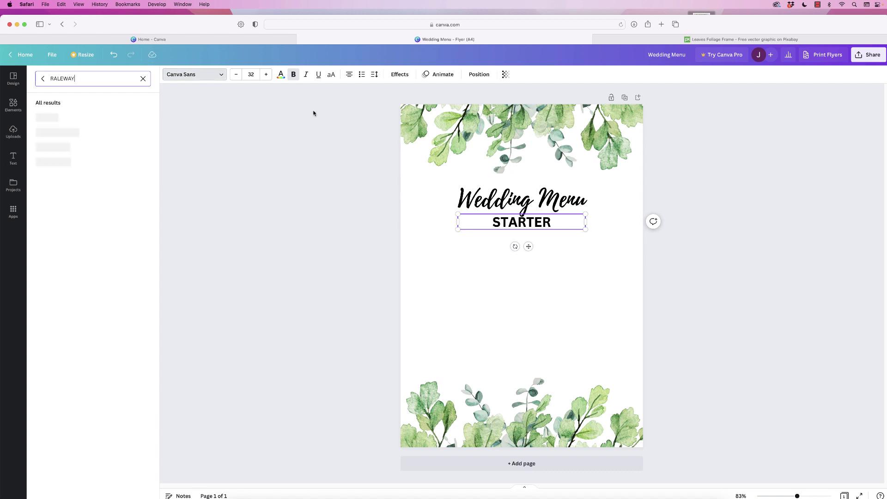
pyautogui.click(49, 121)
pyautogui.click(251, 75)
pyautogui.click(245, 74)
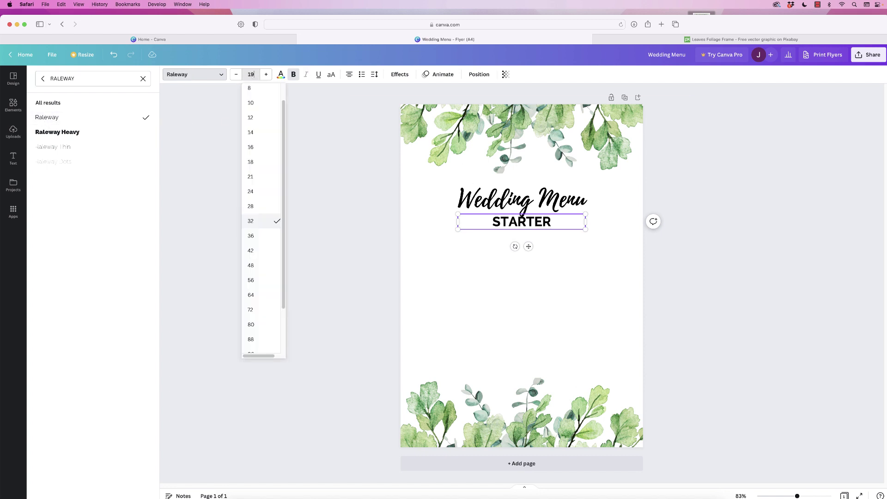
pyautogui.write('19')
pyautogui.press('Return')
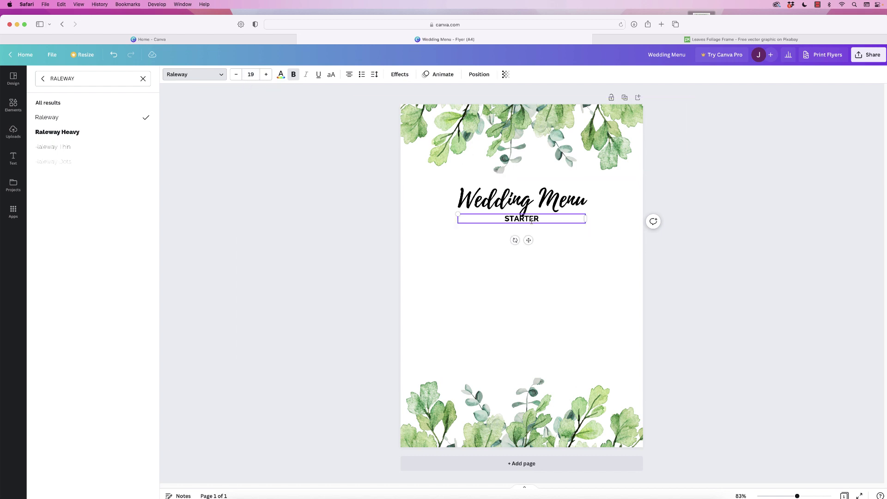
# Nudge STARTER lower and duplicate it further down the page
pyautogui.moveTo(540, 214)
pyautogui.mouseDown()
pyautogui.moveTo(527, 226)
pyautogui.moveTo(541, 226)
pyautogui.mouseUp()
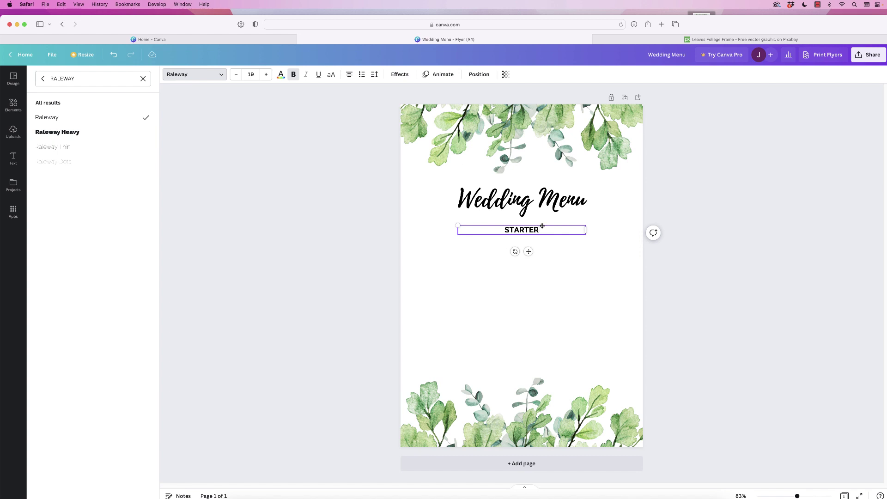
pyautogui.moveTo(542, 225); pyautogui.dragTo(542, 328)
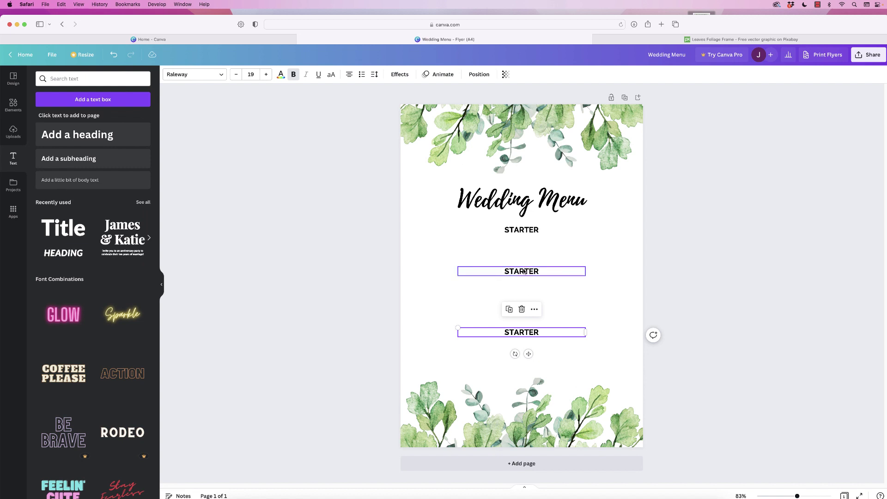
pyautogui.moveTo(518, 330); pyautogui.dragTo(519, 249)
# Restyle the STARTER copy to Canva Sans at 15 pt
pyautogui.doubleClick(536, 251)
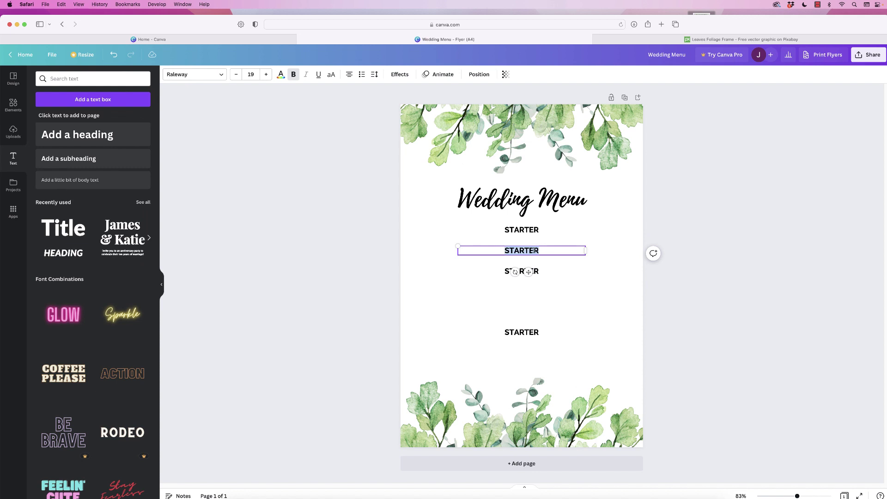
pyautogui.click(192, 74)
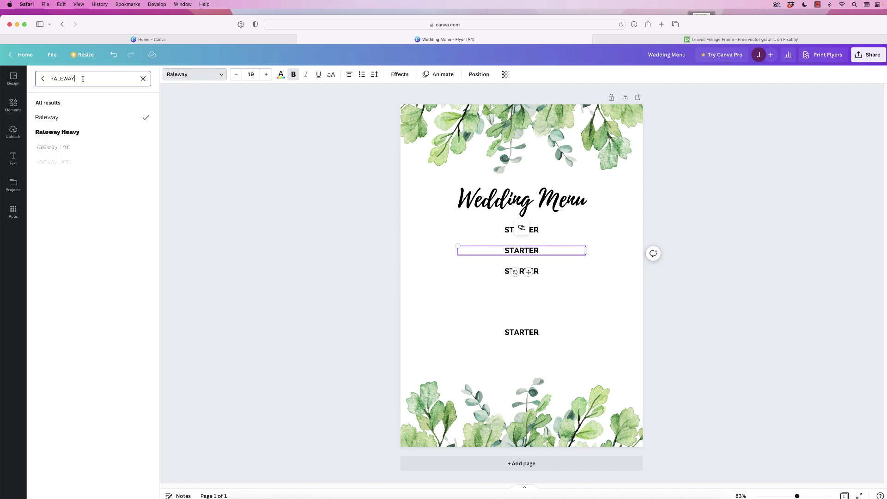
pyautogui.moveTo(75, 79); pyautogui.dragTo(51, 78)
pyautogui.write('CANVA SANS')
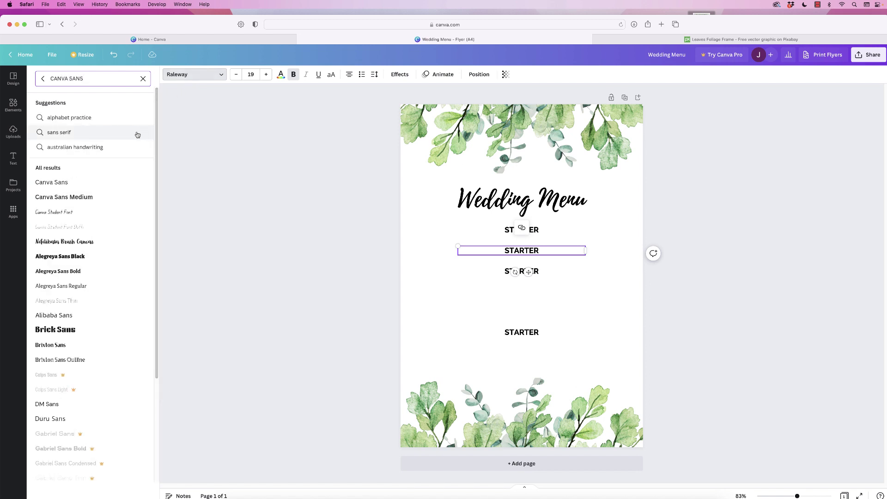
pyautogui.click(60, 185)
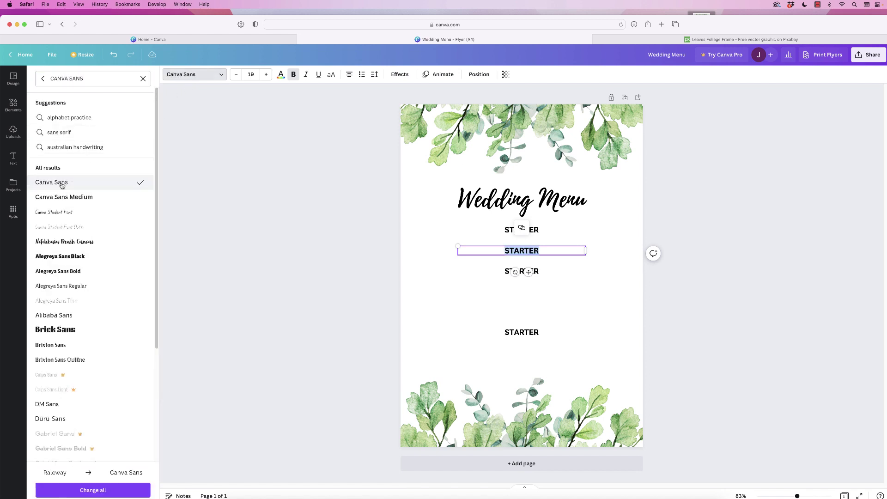
pyautogui.click(250, 74)
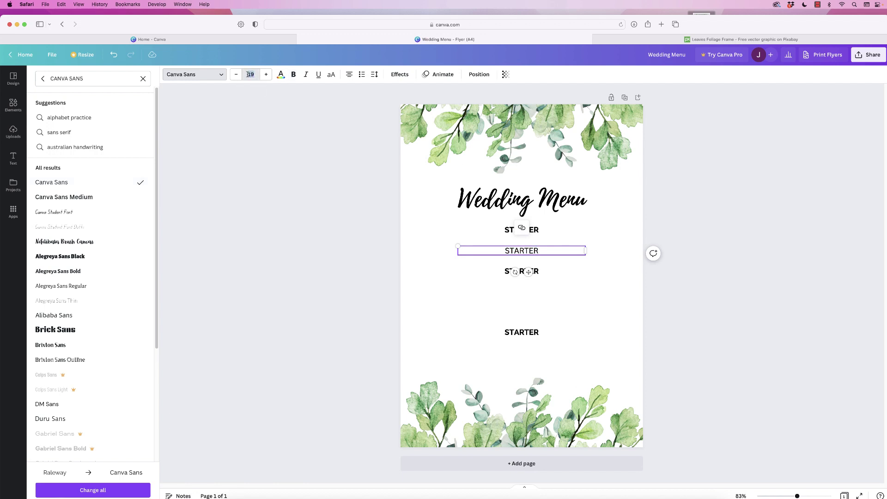
pyautogui.write('15')
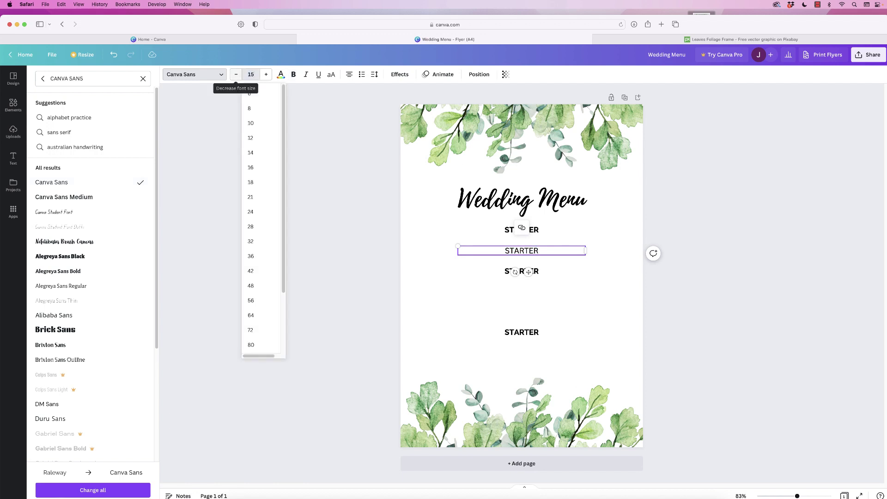
pyautogui.press('Return')
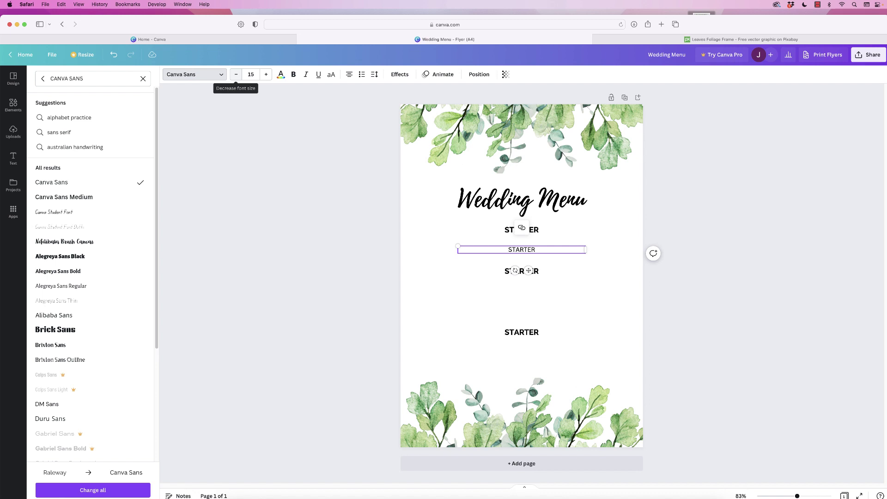
# Replace the copy with 'Fresh mozzarella with grape tomatoes and basil' and narrow it to two lines
pyautogui.doubleClick(536, 250)
pyautogui.write('Fresh mozzarella with grape tomatoes')
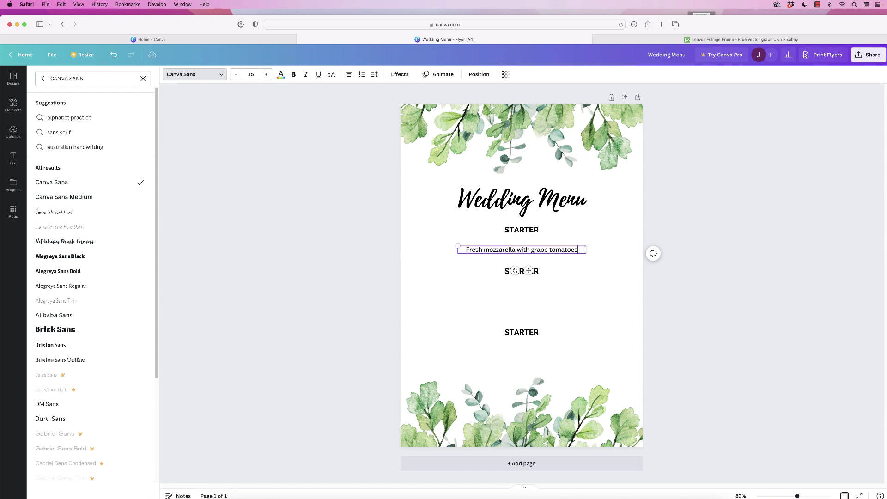
pyautogui.write(' and basil')
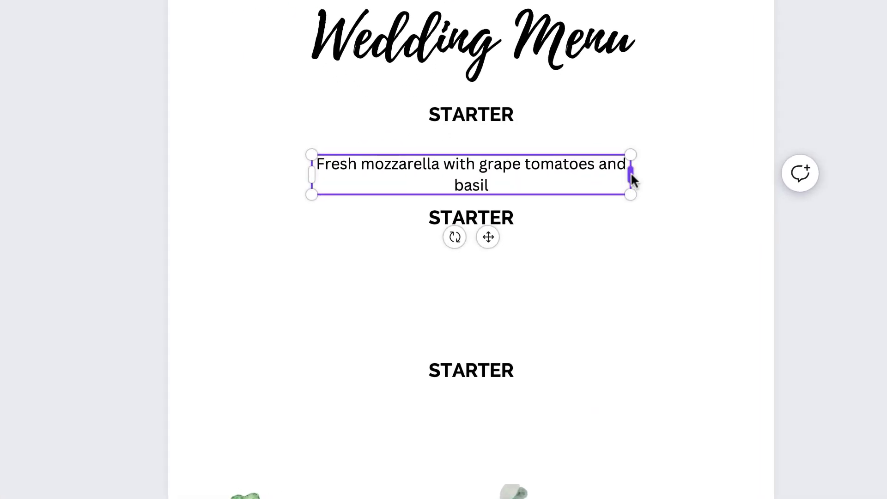
pyautogui.moveTo(631, 174); pyautogui.dragTo(596, 175)
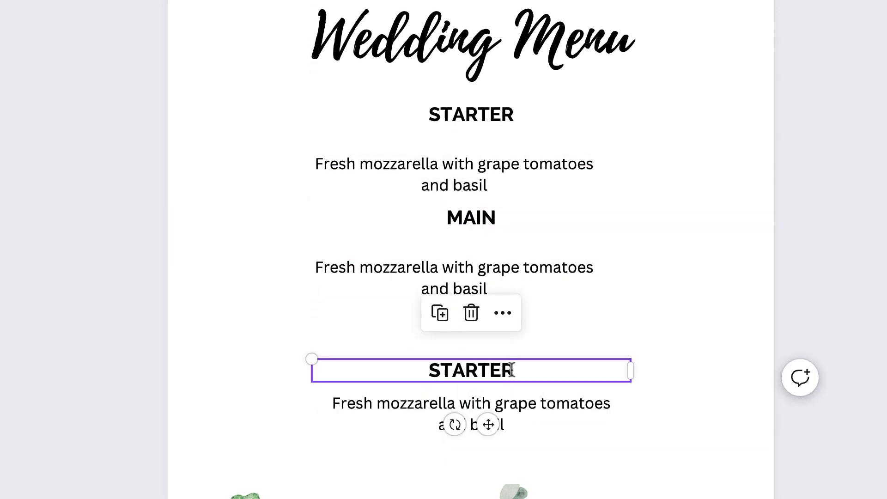
# Rename the last heading DESSERT and enter the salmon and apple crumble descriptions
pyautogui.doubleClick(514, 367)
pyautogui.press('BackSpace')
pyautogui.write('DESSERT')
pyautogui.click(501, 290)
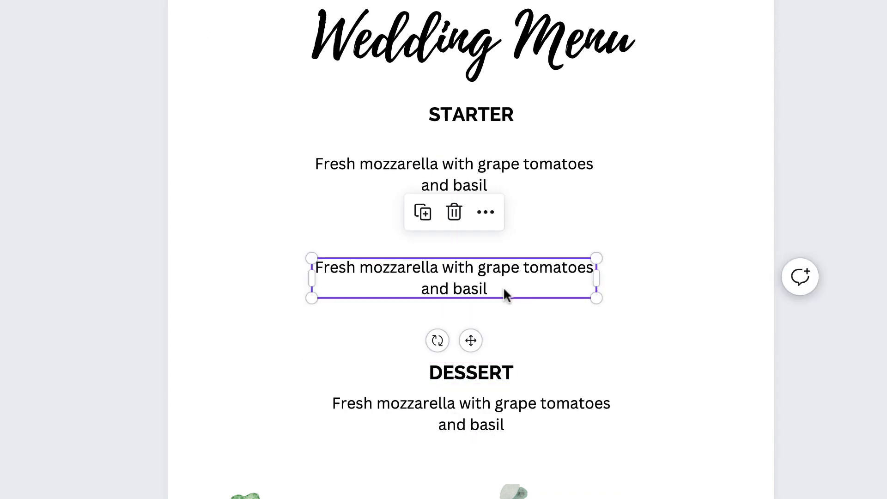
pyautogui.doubleClick(575, 281)
pyautogui.write('Grilled organic salmon with sauteed ')
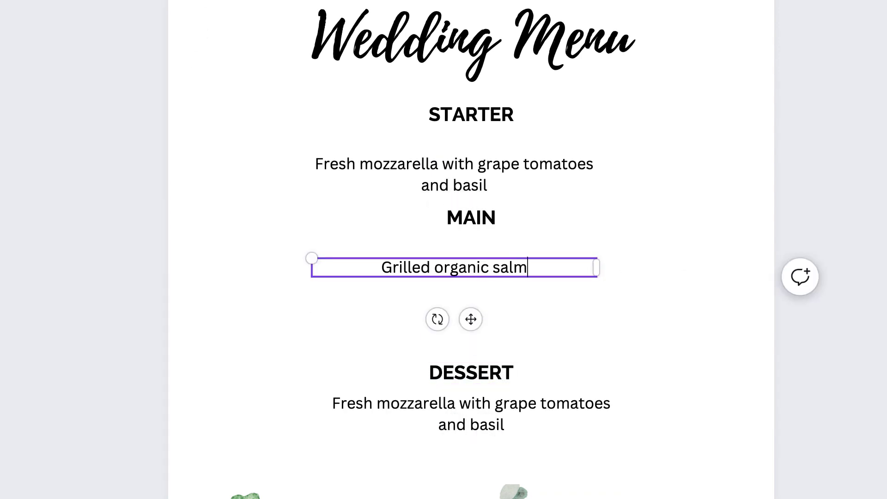
pyautogui.write('escarole')
pyautogui.doubleClick(347, 394)
pyautogui.write('Apple crumble with organic vanilla ice cream')
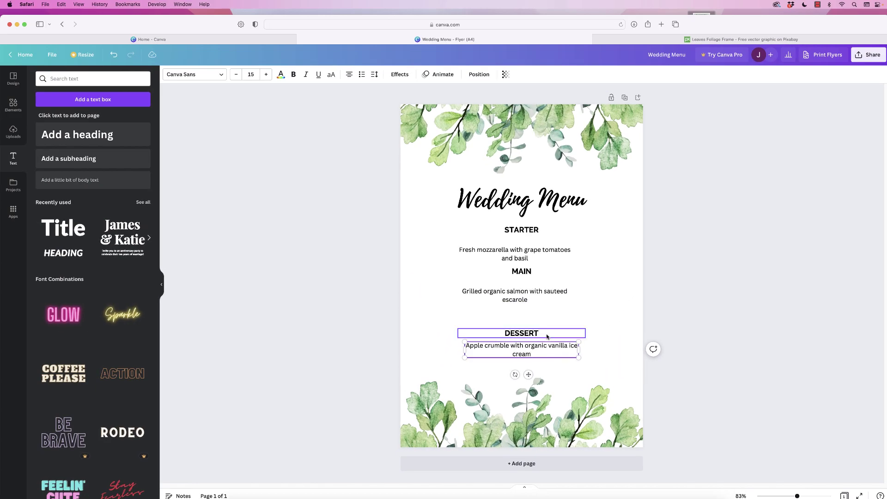
# Nudge the dessert description and the STARTER heading slightly lower
pyautogui.click(592, 318)
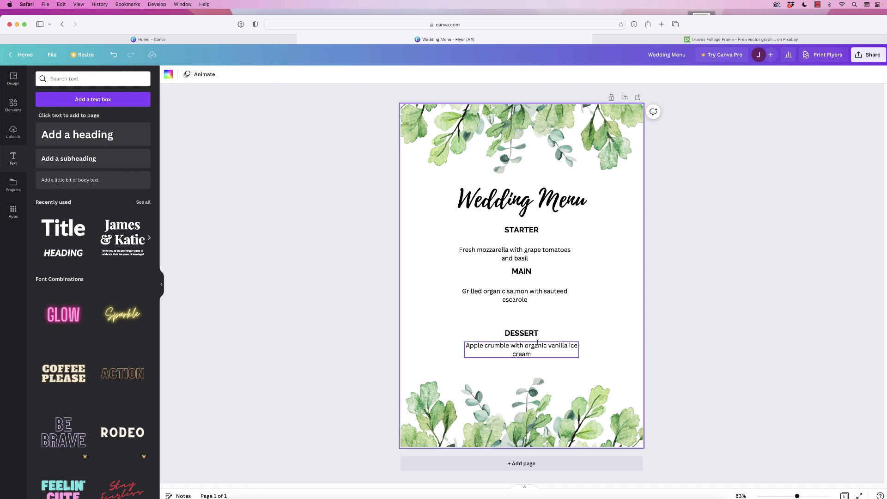
pyautogui.moveTo(537, 342)
pyautogui.mouseDown()
pyautogui.moveTo(538, 361)
pyautogui.moveTo(539, 350)
pyautogui.mouseUp()
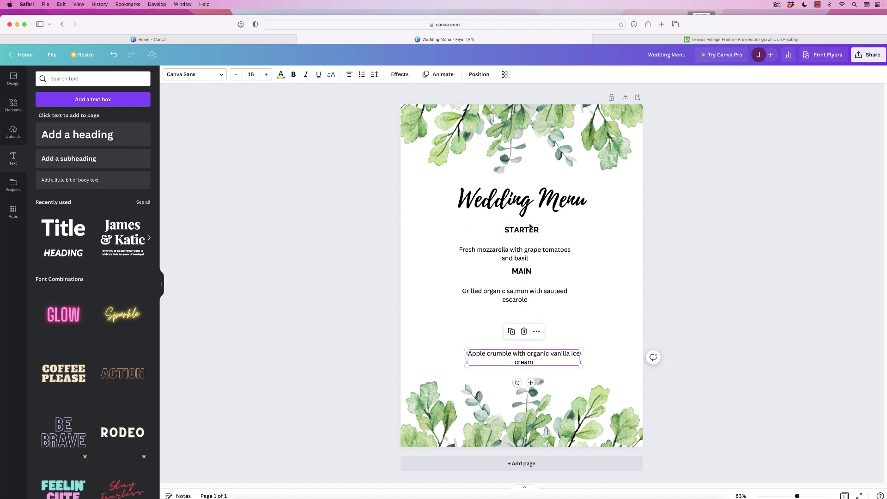
pyautogui.moveTo(528, 229); pyautogui.dragTo(528, 235)
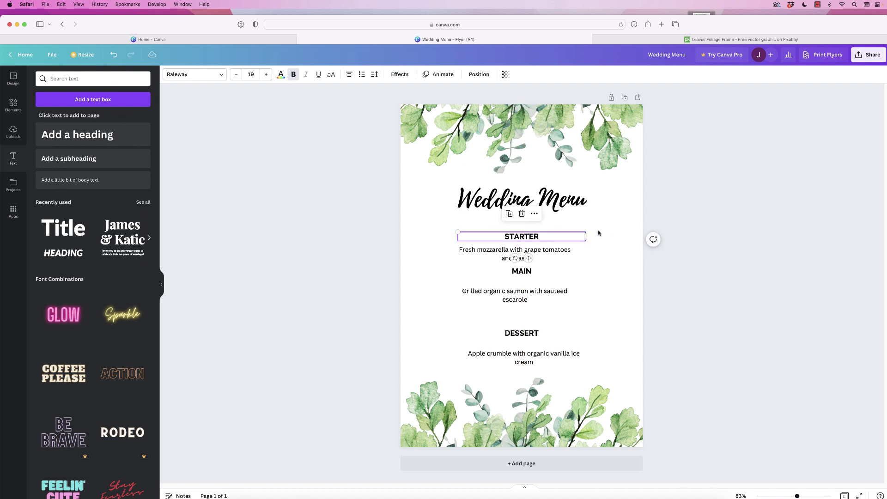
# Select all six menu text boxes, centre-align them and space them evenly vertically
pyautogui.moveTo(596, 232); pyautogui.dragTo(509, 361)
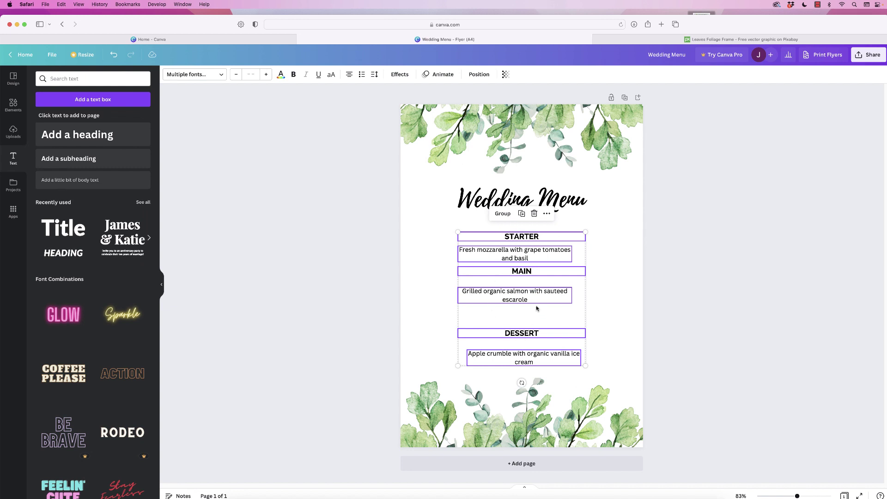
pyautogui.click(479, 75)
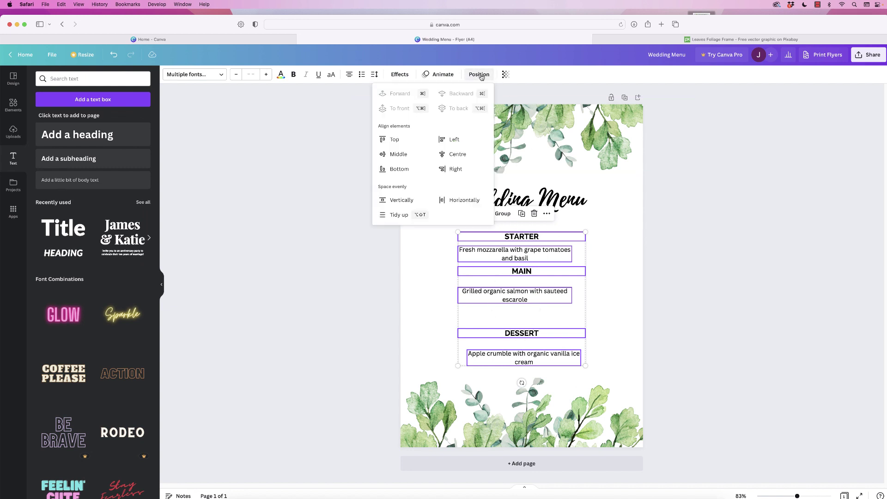
pyautogui.click(456, 155)
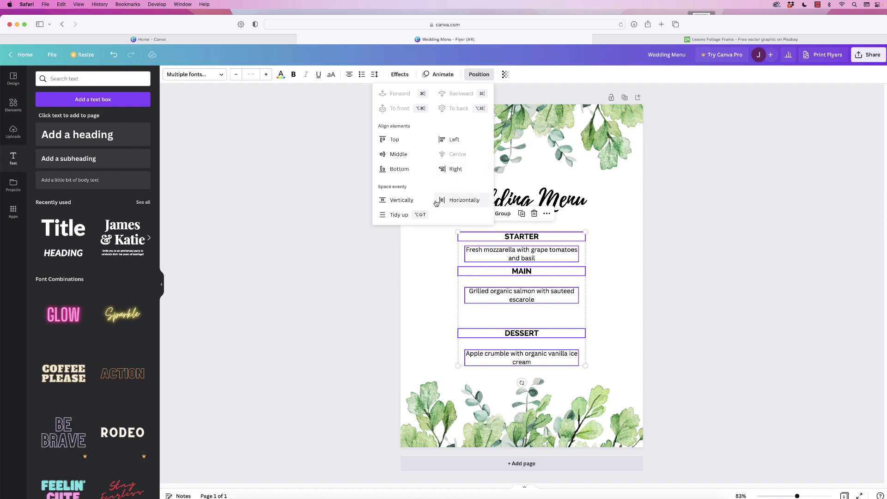
pyautogui.click(400, 202)
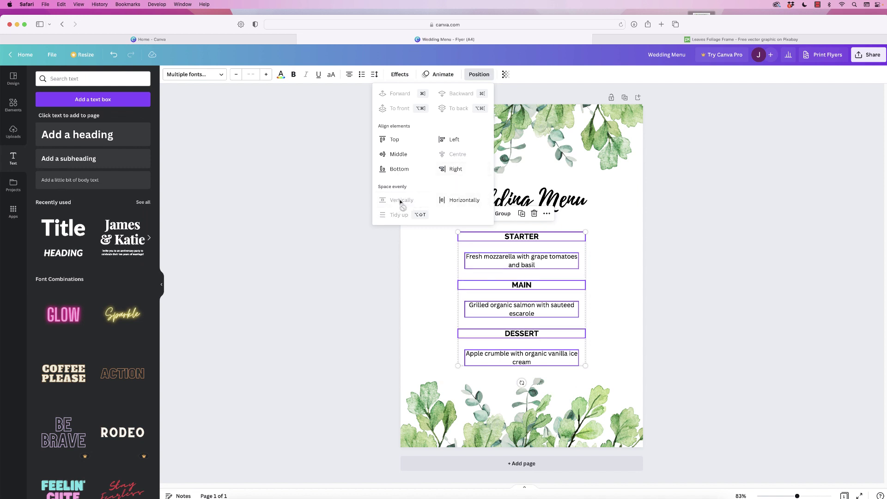
pyautogui.click(676, 282)
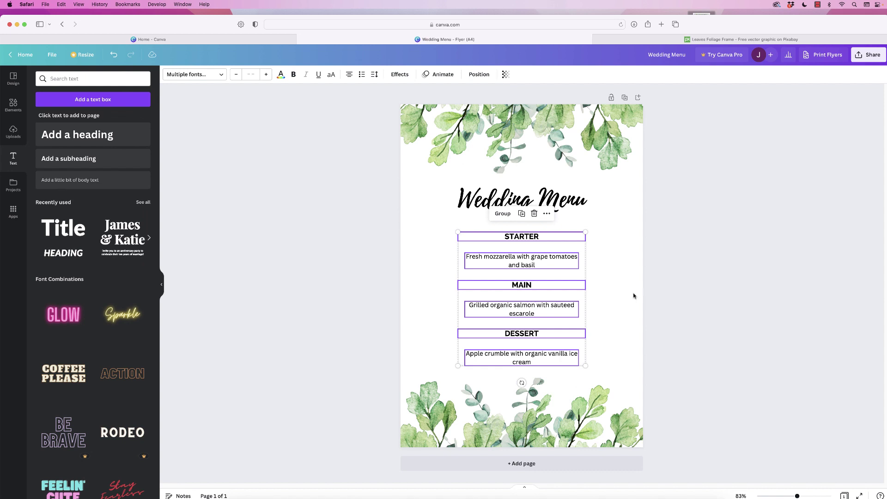
pyautogui.click(649, 301)
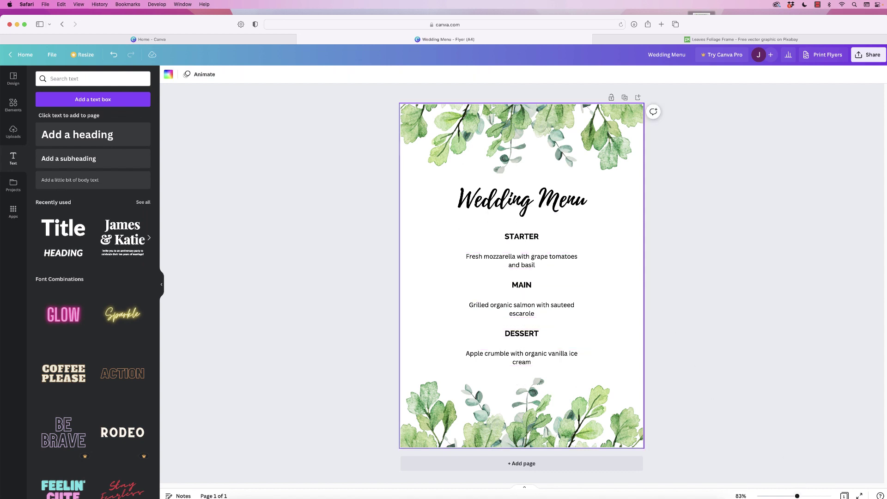
pyautogui.moveTo(886, 498)
pyautogui.mouseDown()
pyautogui.moveTo(882, 486)
pyautogui.moveTo(886, 495)
pyautogui.mouseUp()
pyautogui.moveTo(795, 488); pyautogui.dragTo(780, 489)
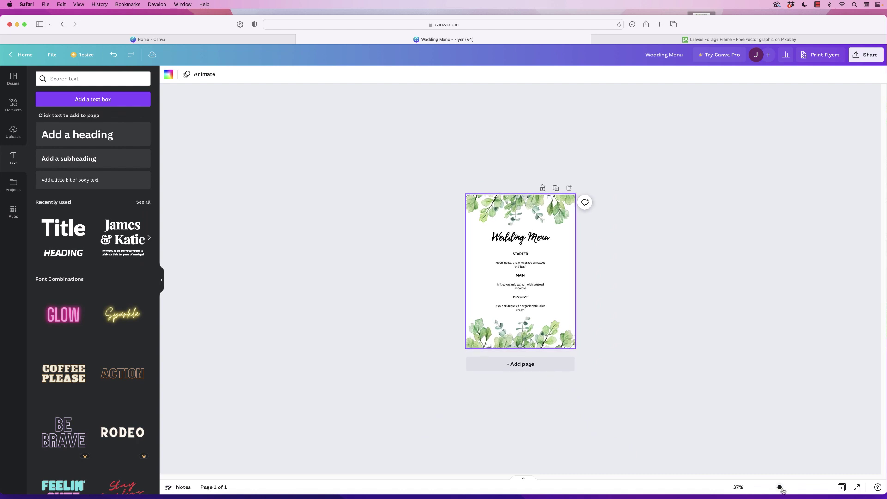
pyautogui.moveTo(780, 490); pyautogui.dragTo(794, 488)
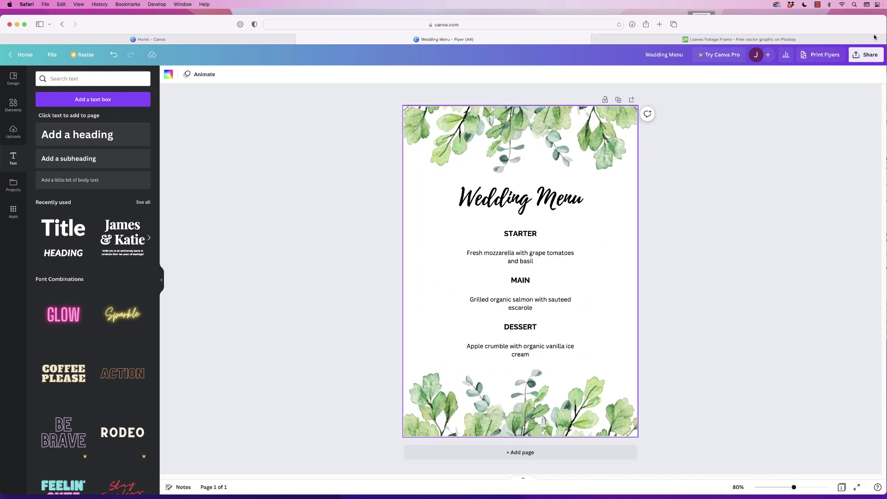
pyautogui.click(859, 57)
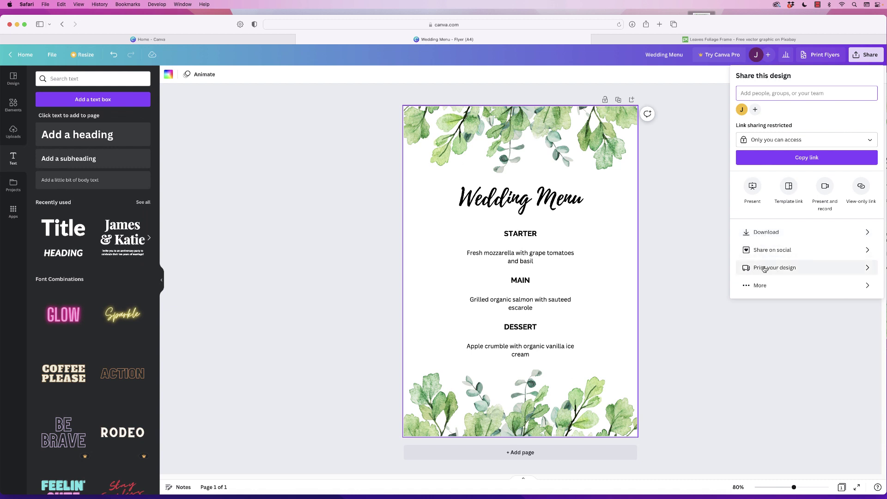
pyautogui.click(690, 251)
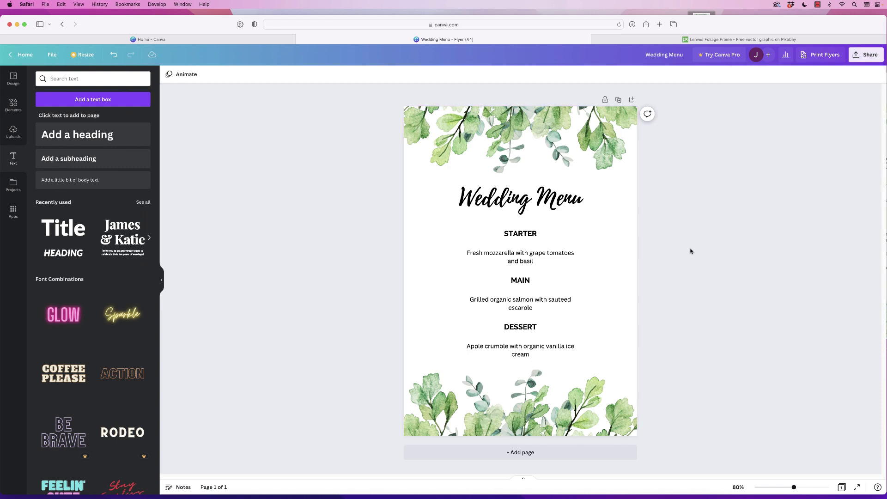